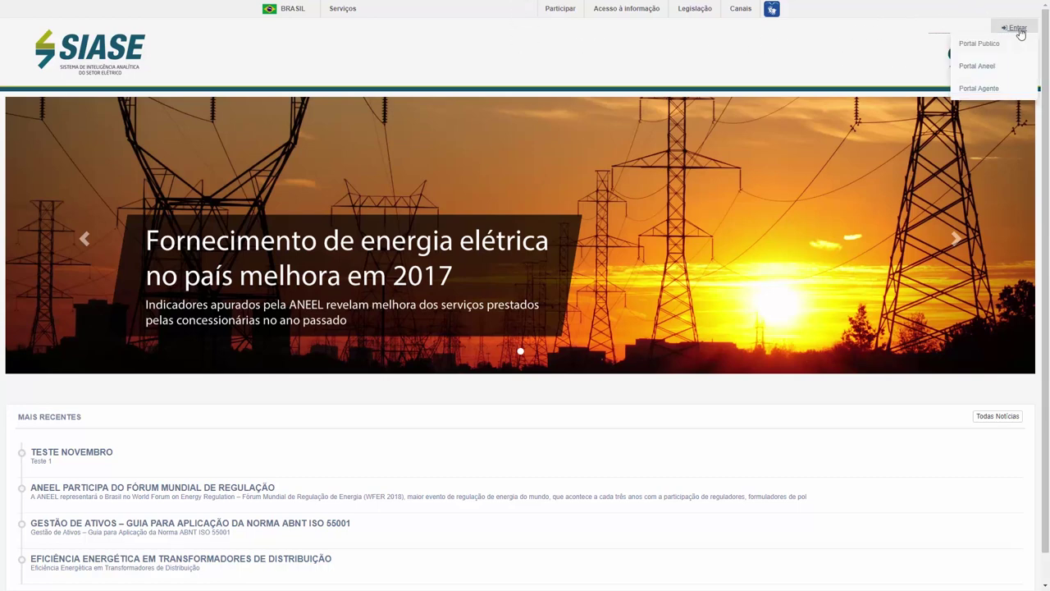
- Go to the Portal Agente login page from the Entrar header menu
mouse_move(1013, 34)
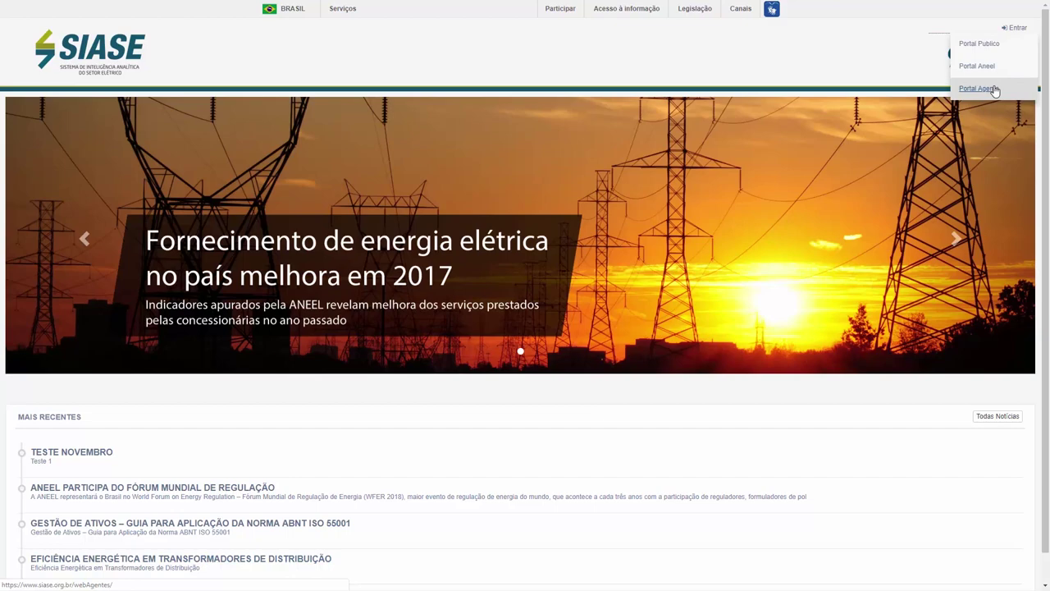
left_click(997, 91)
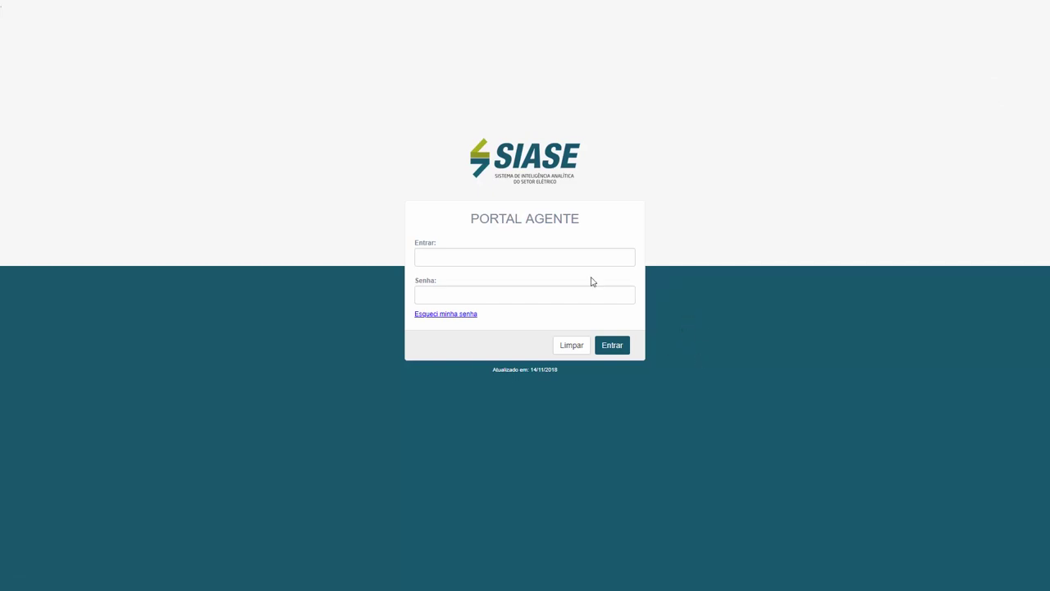
- Enter the agent's username and password in the Portal Agente login fields
left_click(529, 259)
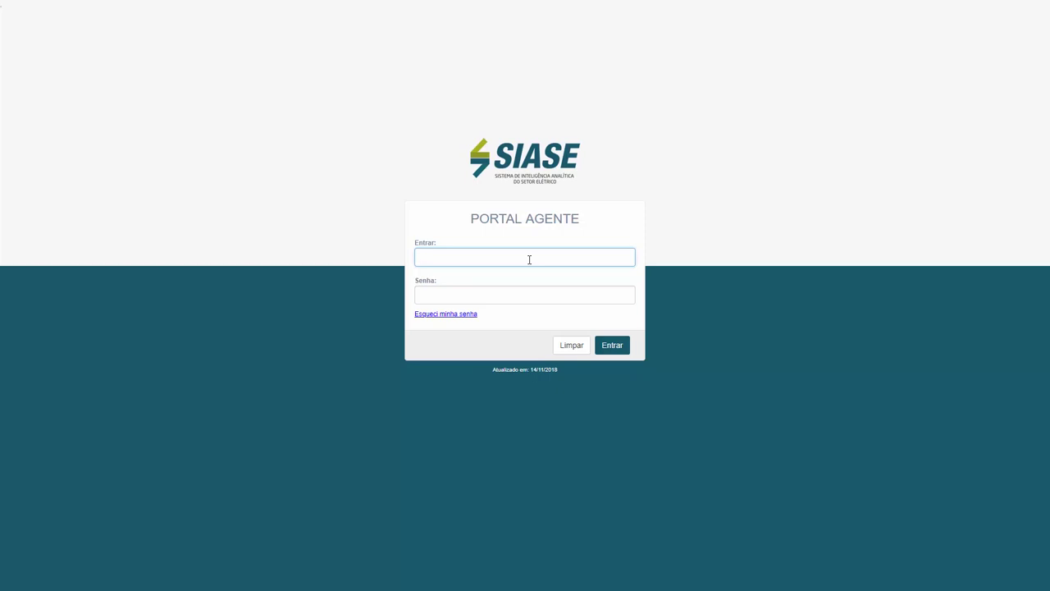
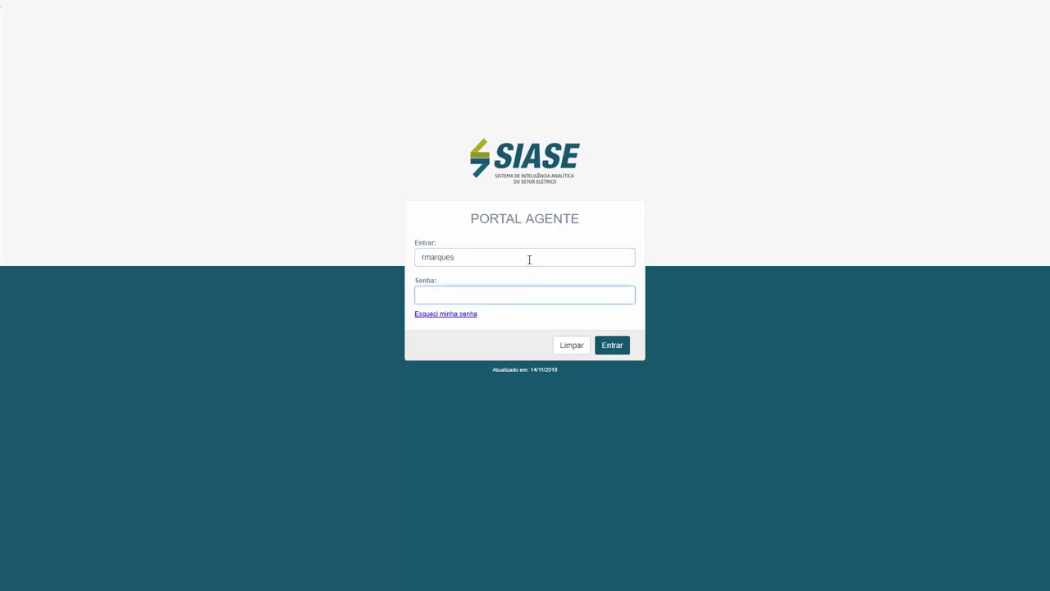
type("•••••••")
- Log in to Portal Agentes and choose Nunca on the browser's Salvar senha? prompt
left_click(625, 351)
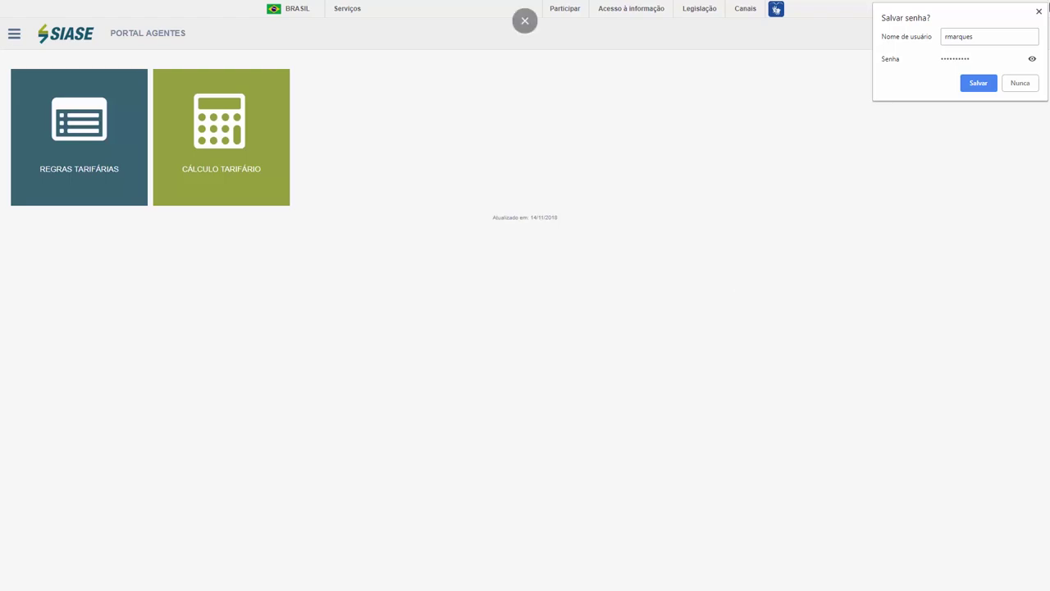
left_click(1011, 86)
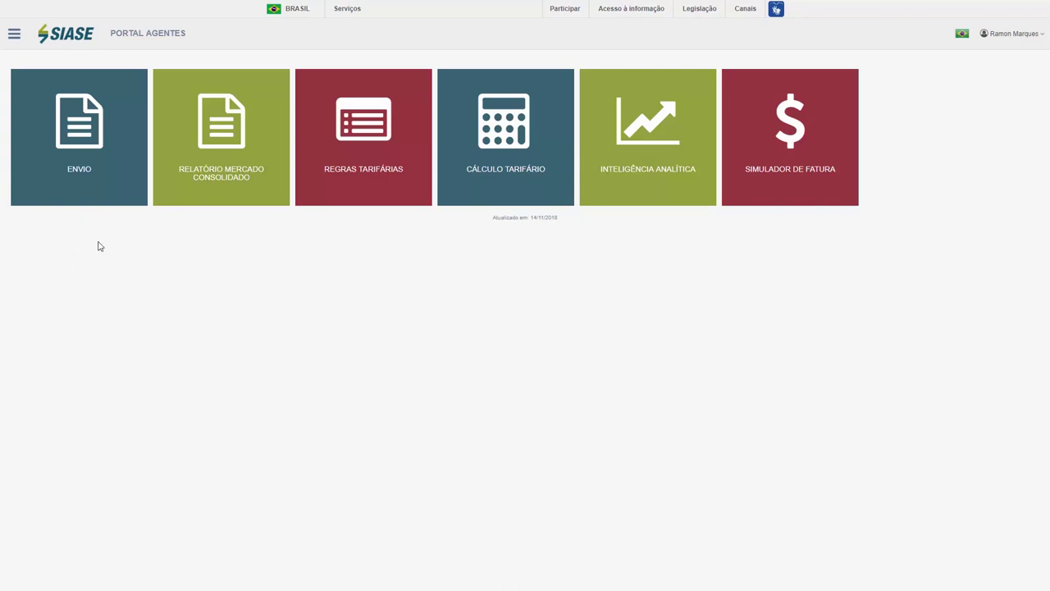
mouse_move(100, 111)
mouse_move(123, 141)
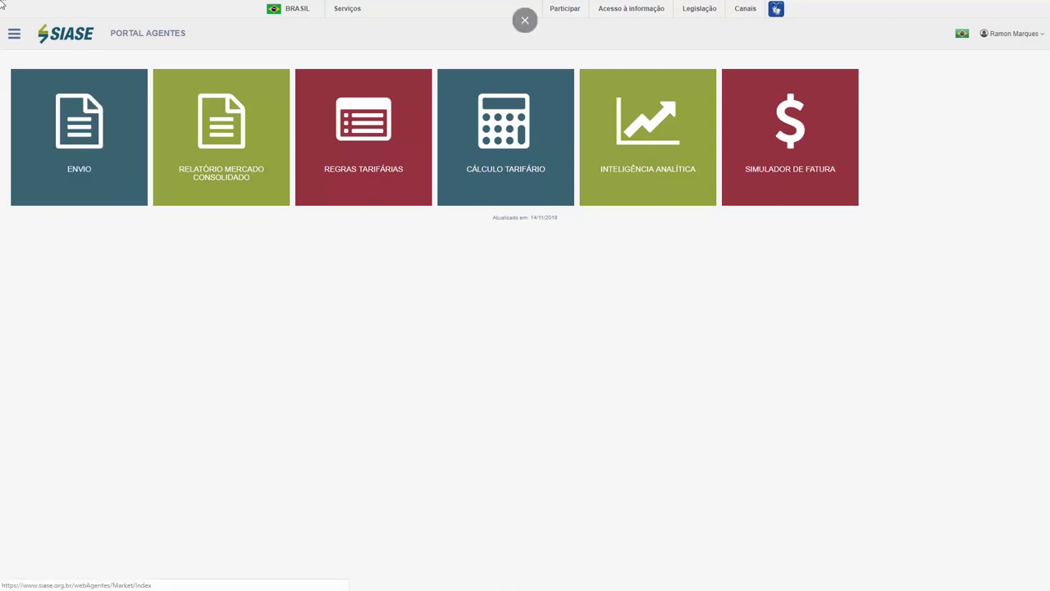
- Open the CND market submissions page under the Envio module
left_click(14, 36)
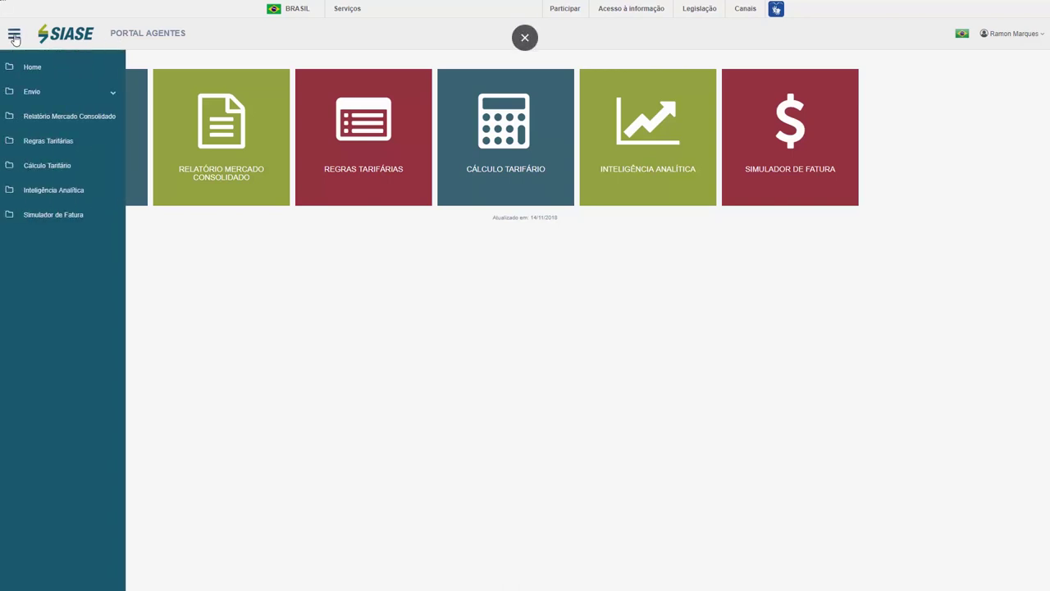
left_click(14, 36)
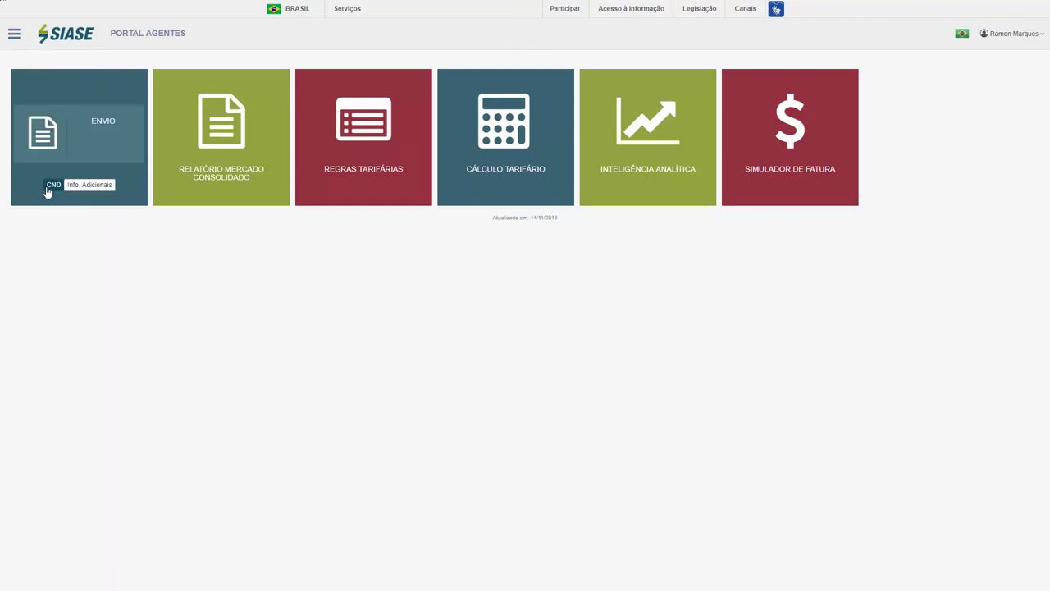
left_click(50, 190)
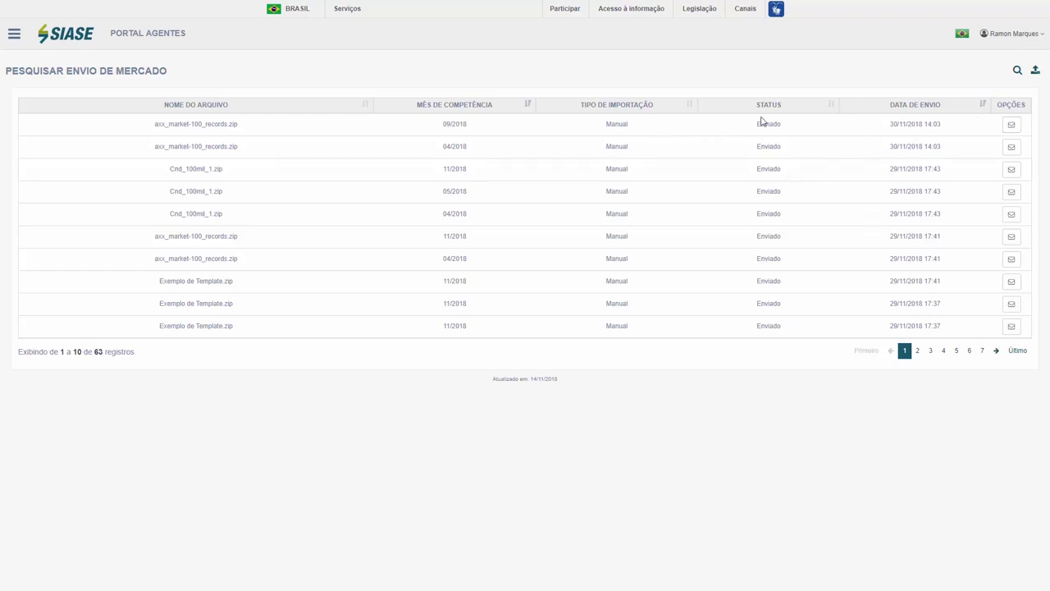
- Show and hide the search filters, then bring up Importar Mercado for 11/2018
left_click(1017, 71)
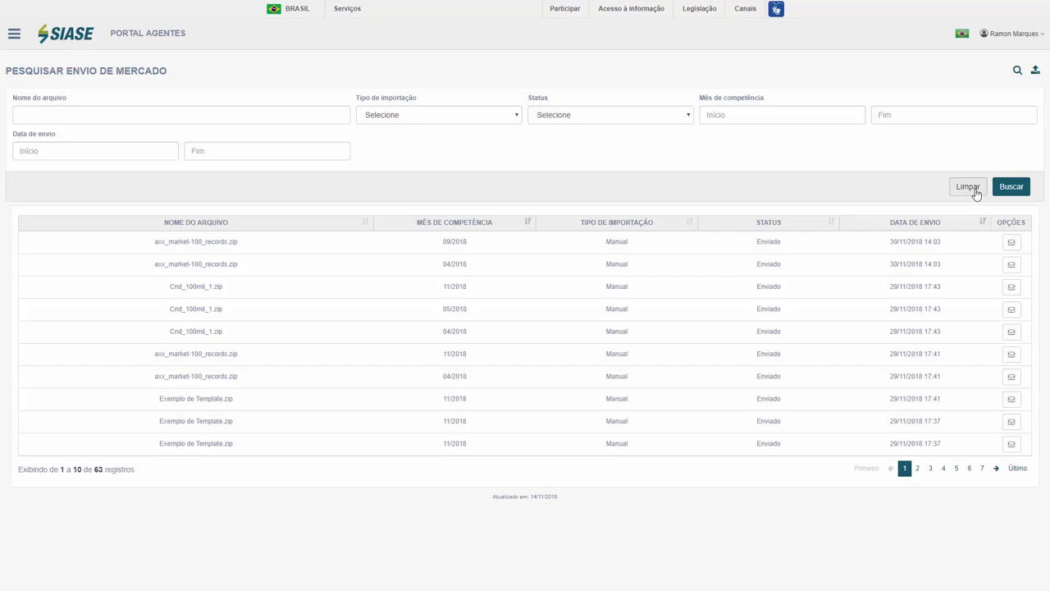
left_click(1016, 76)
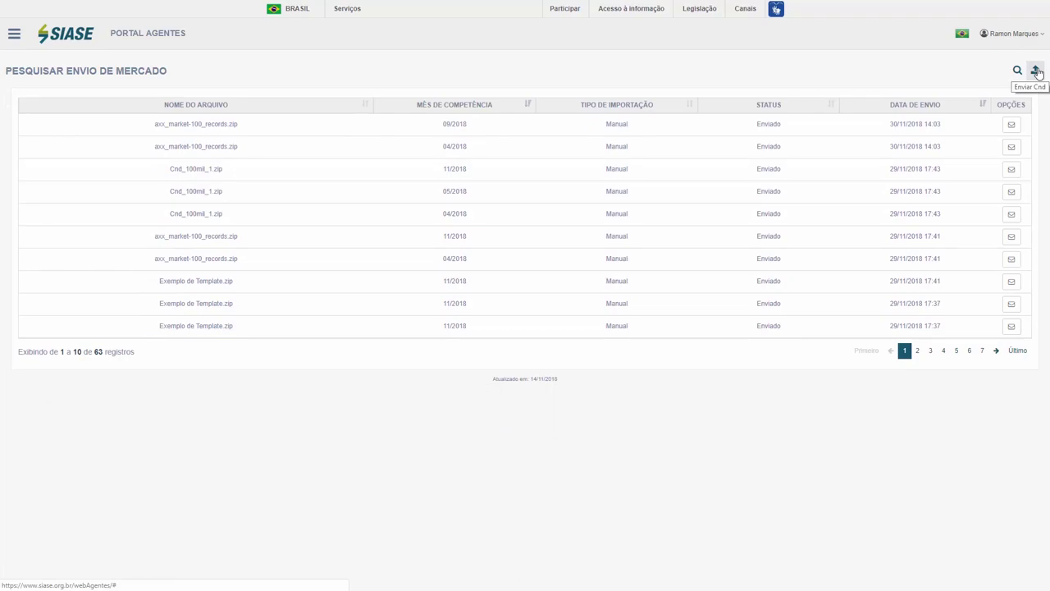
left_click(1037, 71)
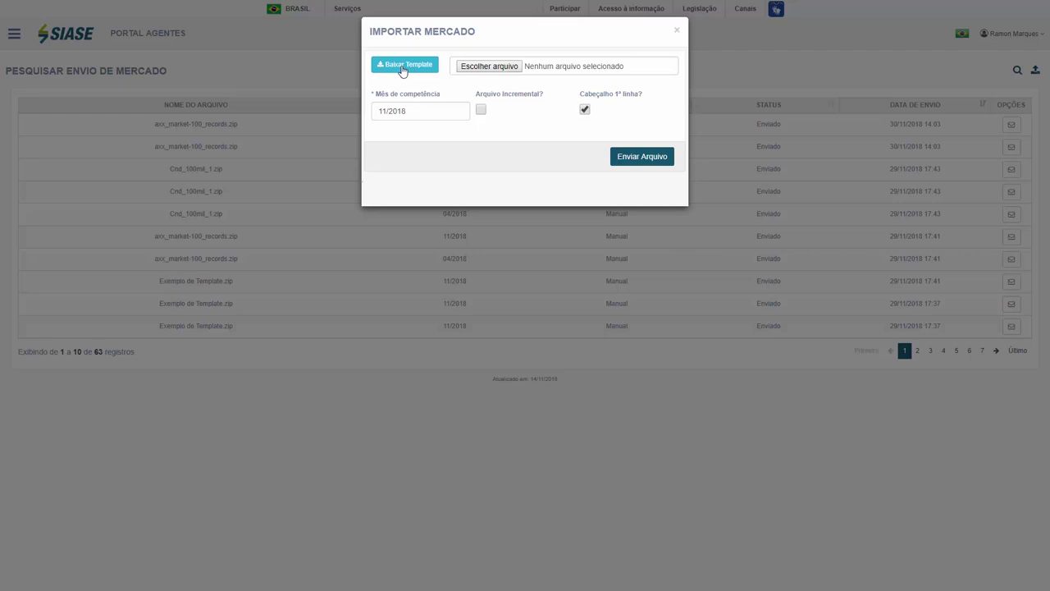
- Download Template.zip with Baixar Template and open it from the download bar
left_click(408, 72)
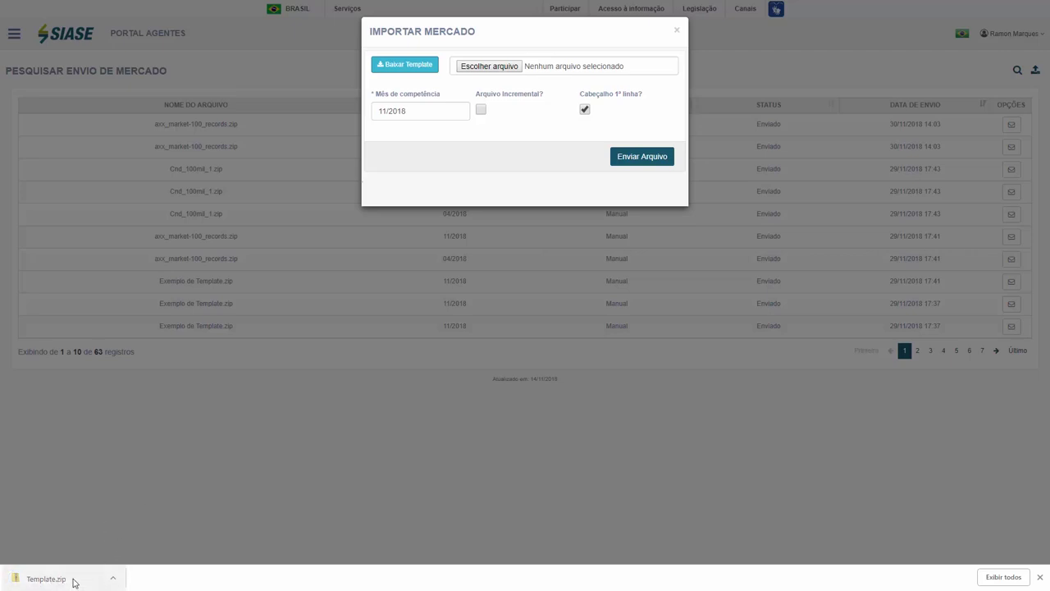
left_click(74, 581)
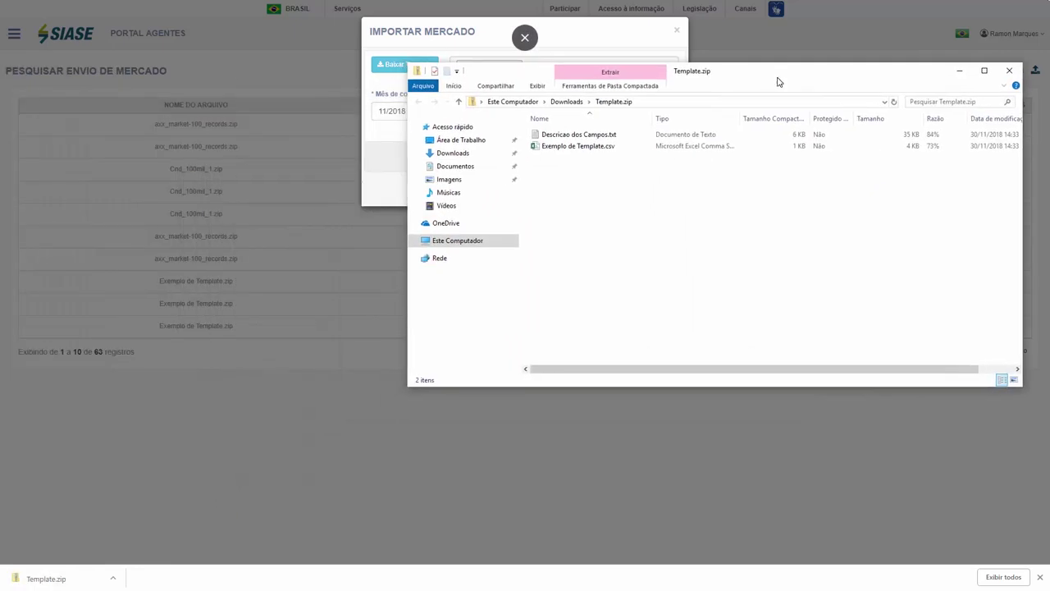
- Open Descricao dos Campos.txt from Template.zip in Notepad
left_click_drag(779, 82, 475, 55)
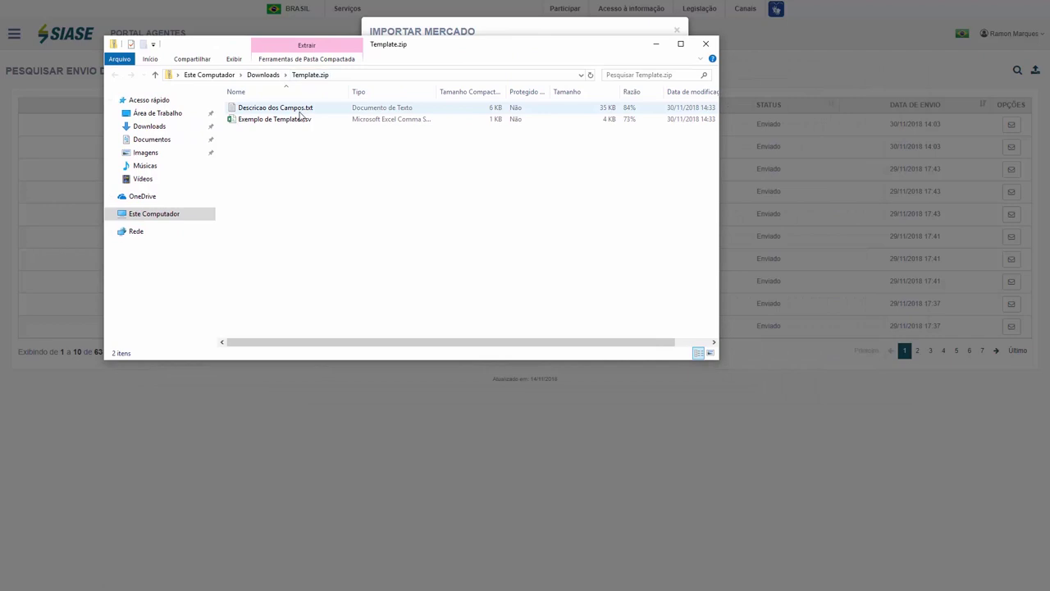
left_click(305, 114)
double_click(305, 110)
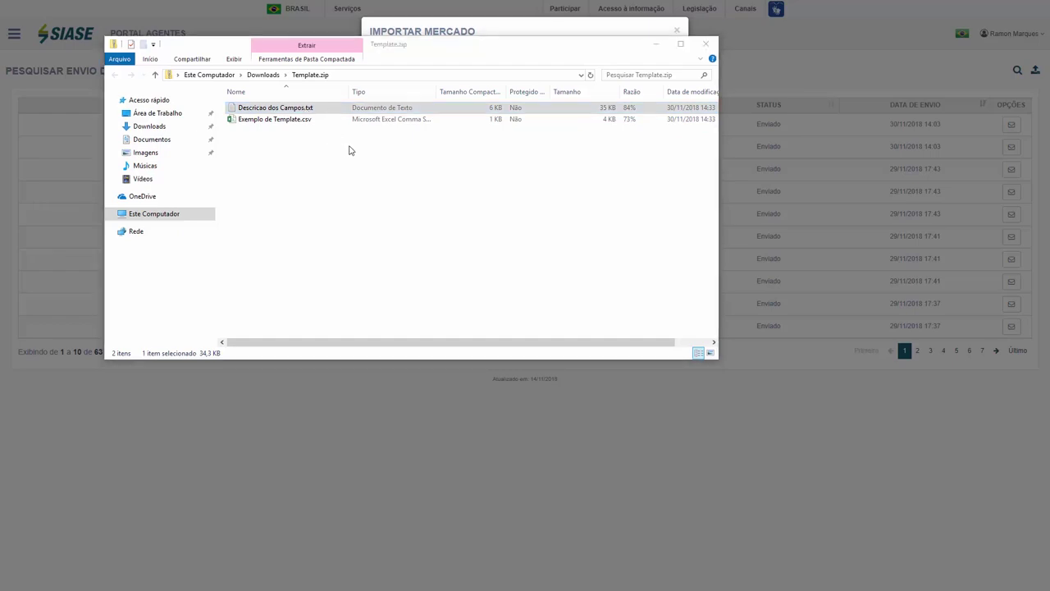
left_click_drag(328, 63, 464, 105)
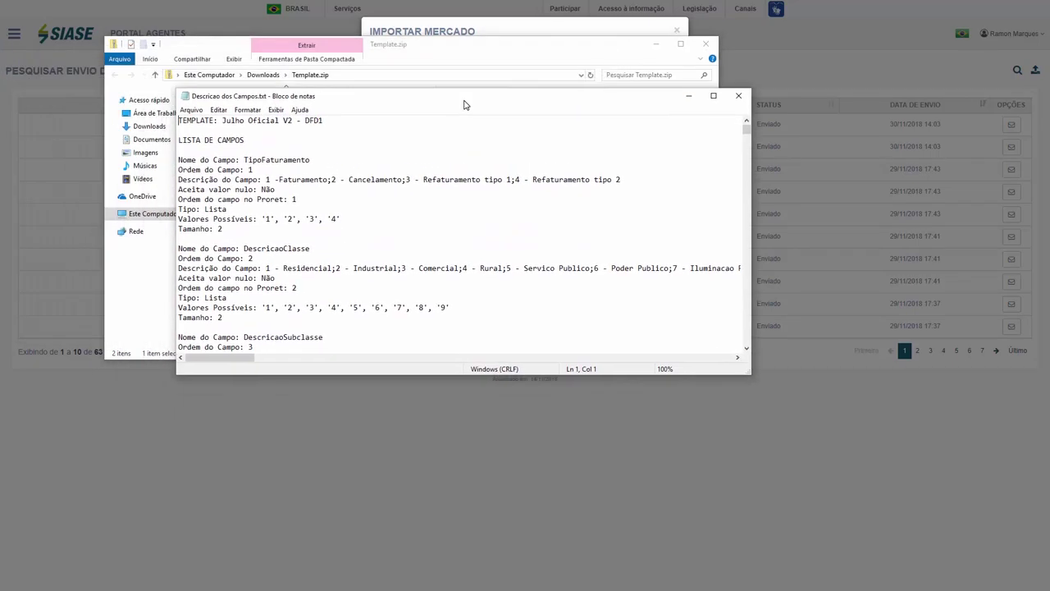
- Maximize Notepad and highlight the template name, field list heading and Nome do Campo label
left_click(713, 95)
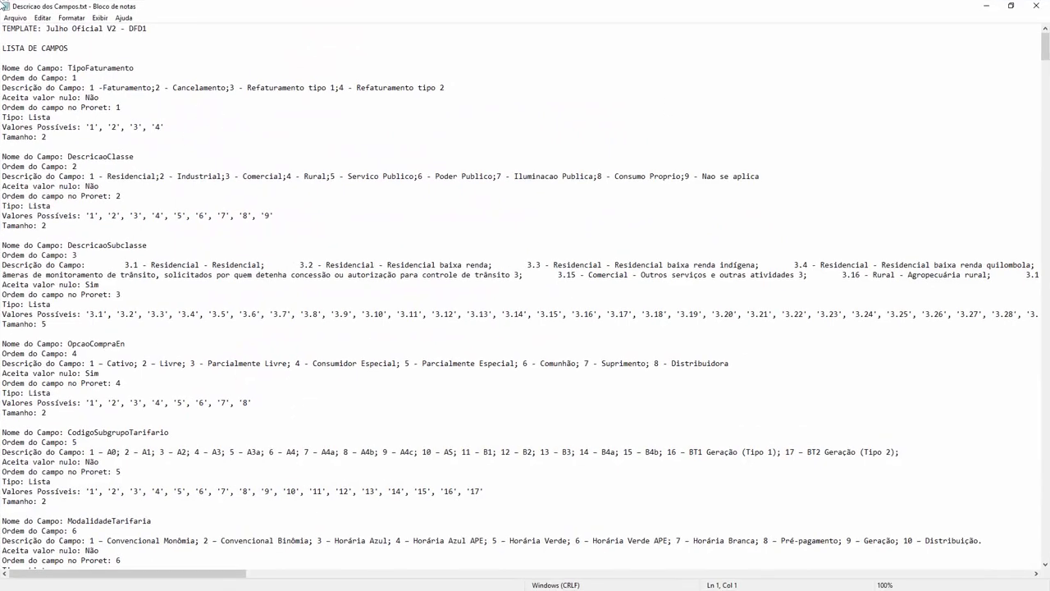
left_click_drag(45, 29, 128, 30)
left_click(121, 41)
left_click_drag(7, 47, 51, 47)
left_click(73, 65)
key("Left")
key("Left")
key("Left")
key("Left")
key("Left")
key("Left")
left_click_drag(1, 68, 135, 67)
left_click(38, 77)
- Highlight the Ordem do Campo, description and Aceita valor nulo labels and their values
left_click_drag(1, 77, 65, 77)
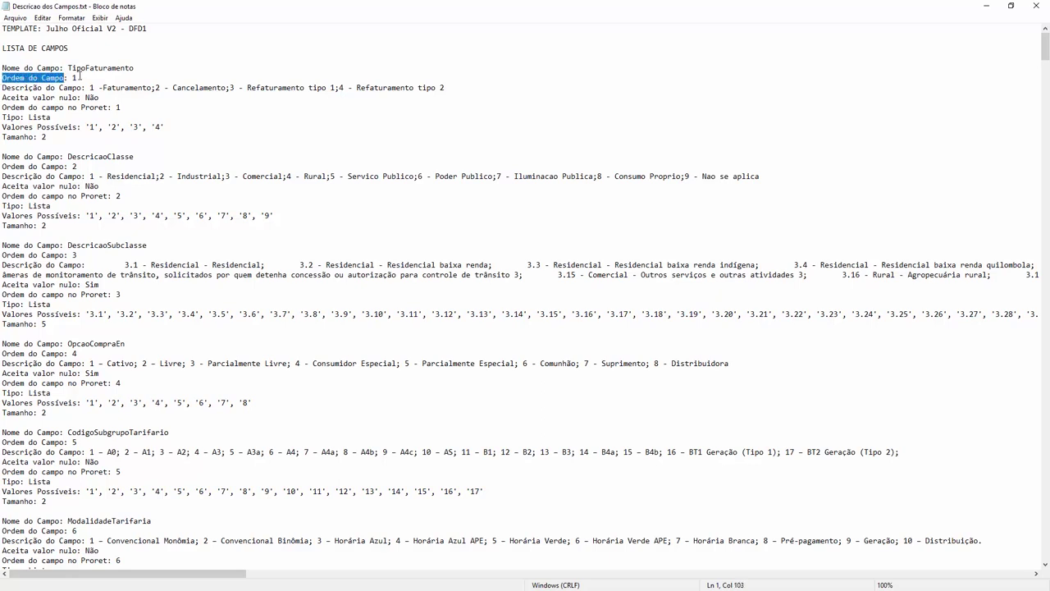
left_click_drag(3, 87, 78, 87)
left_click(83, 87)
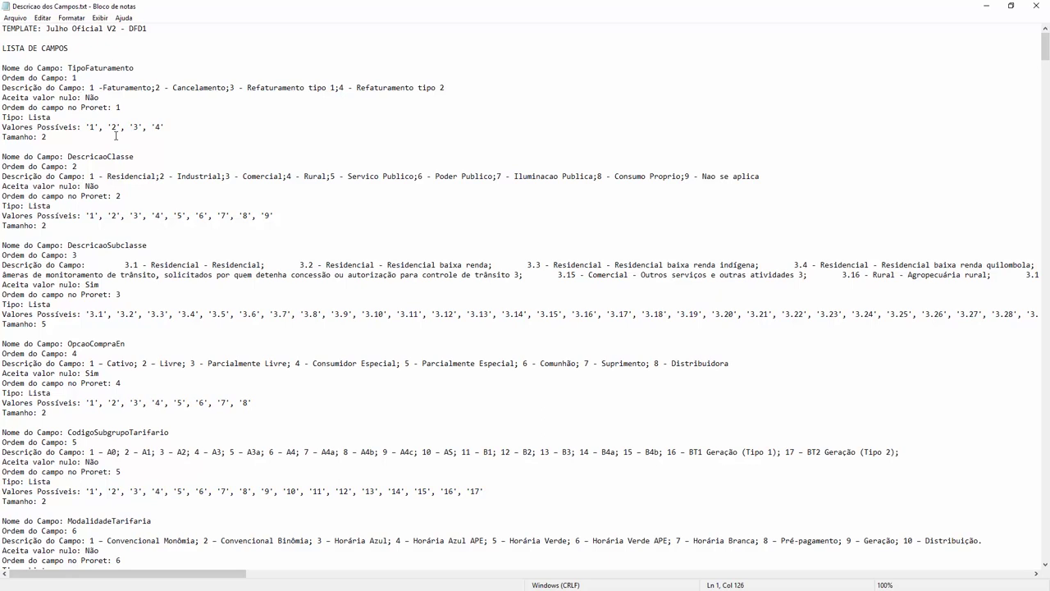
left_click_drag(1, 97, 78, 97)
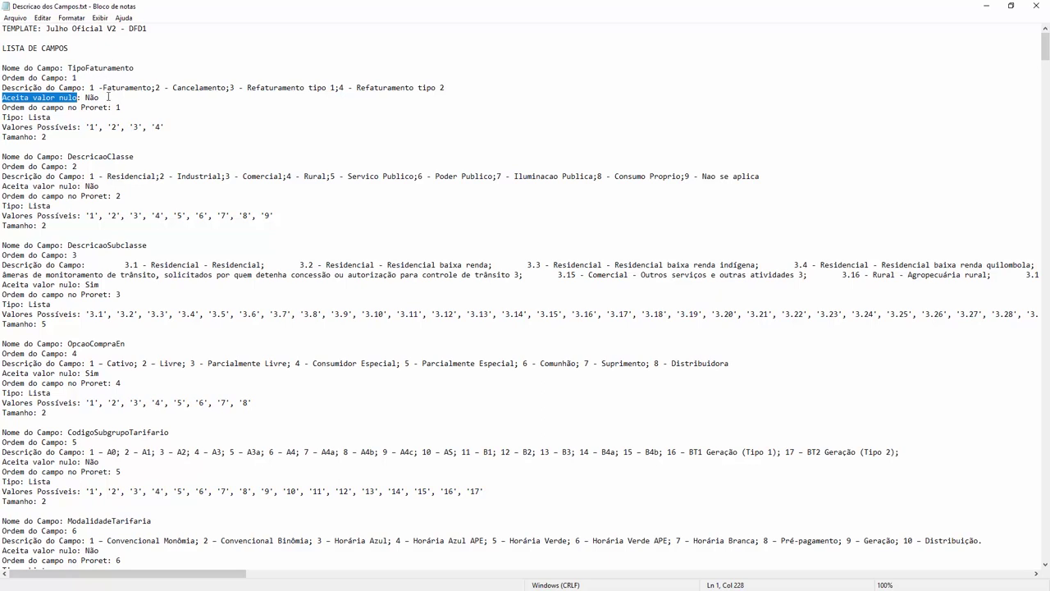
left_click_drag(100, 97, 72, 97)
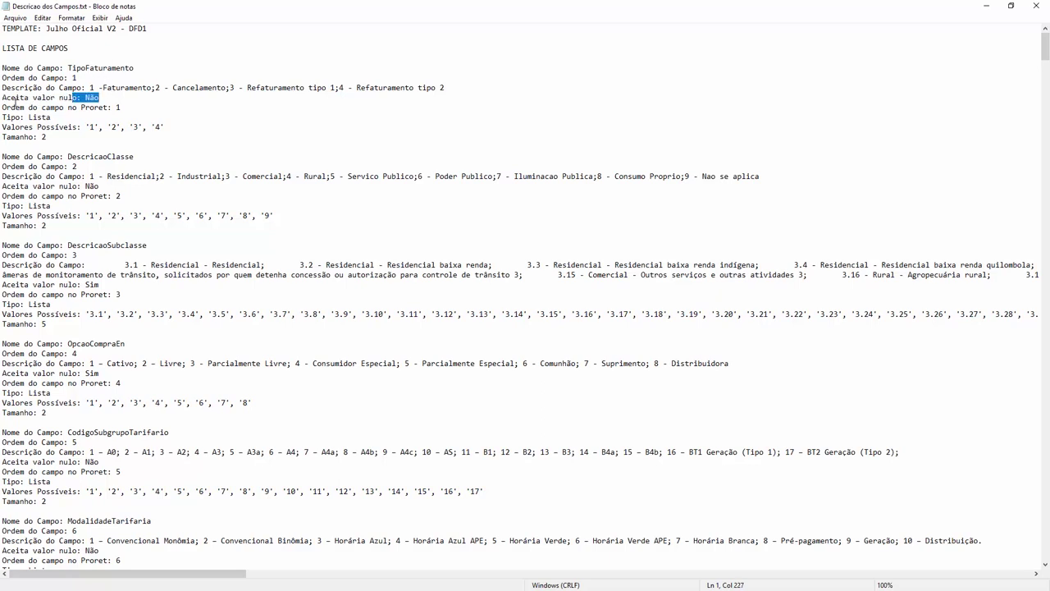
left_click_drag(2, 107, 127, 103)
left_click_drag(126, 103, 116, 105)
left_click(131, 107)
left_click_drag(1, 127, 83, 127)
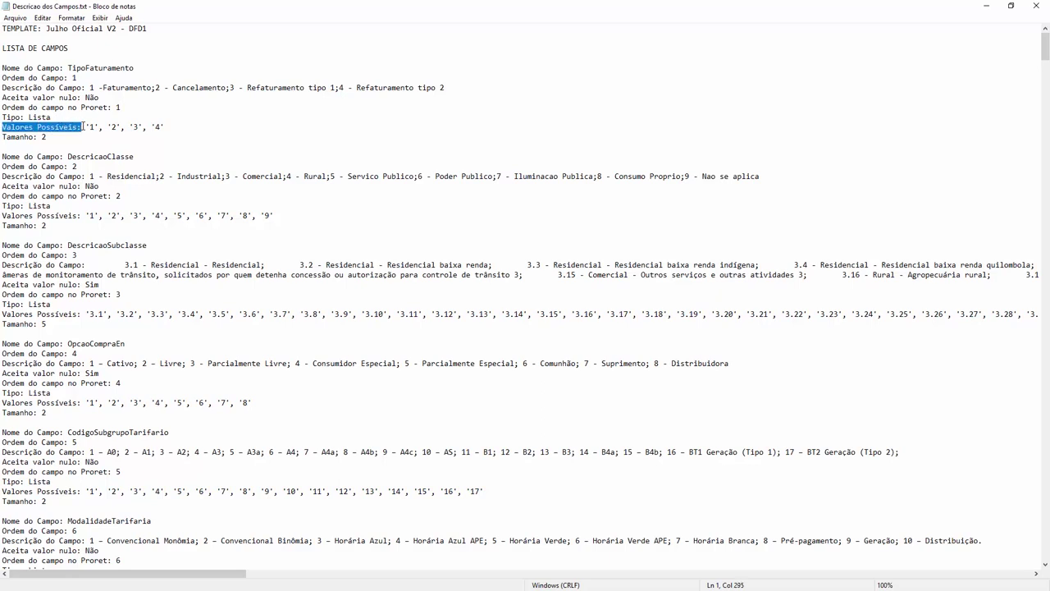
left_click(84, 127)
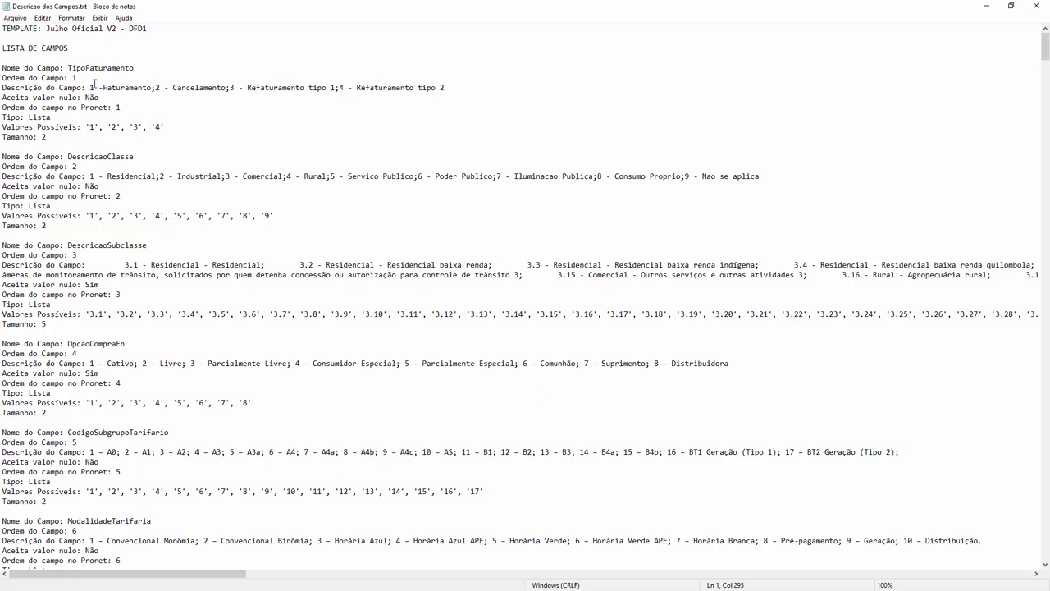
left_click_drag(90, 87, 449, 87)
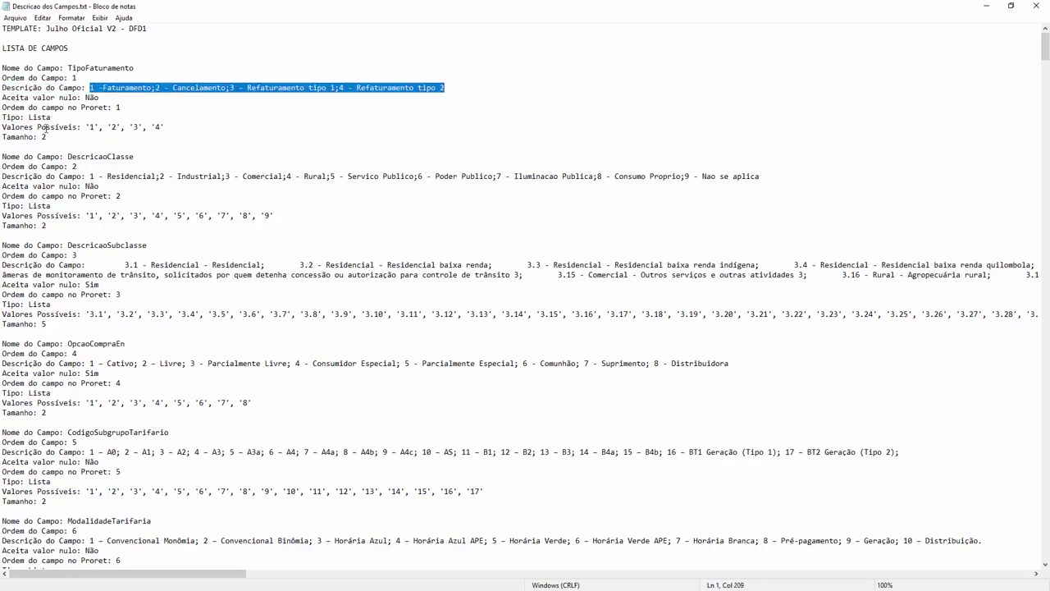
triple_click(49, 136)
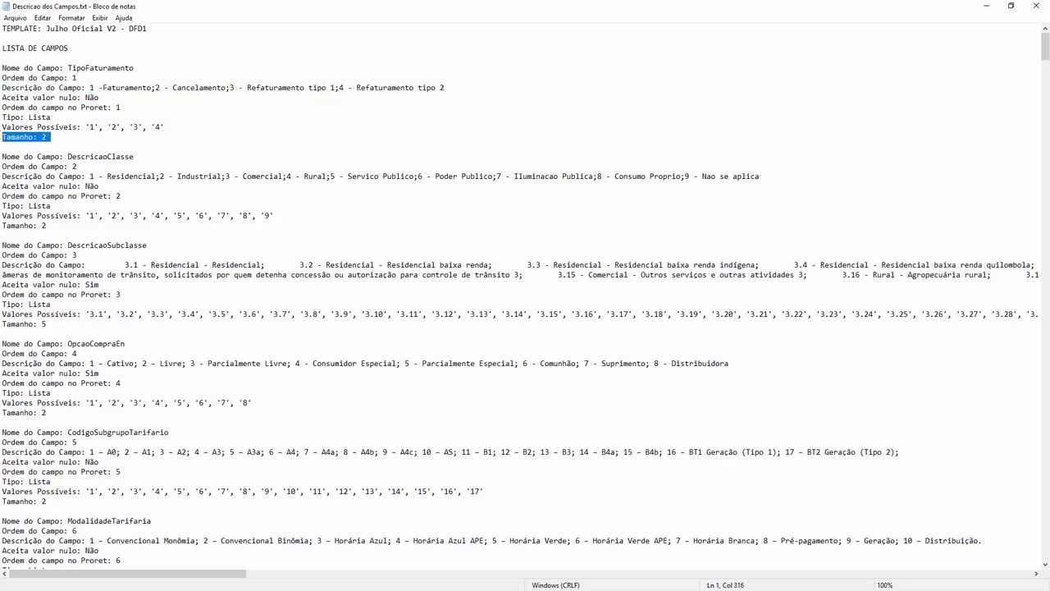
left_click(54, 126)
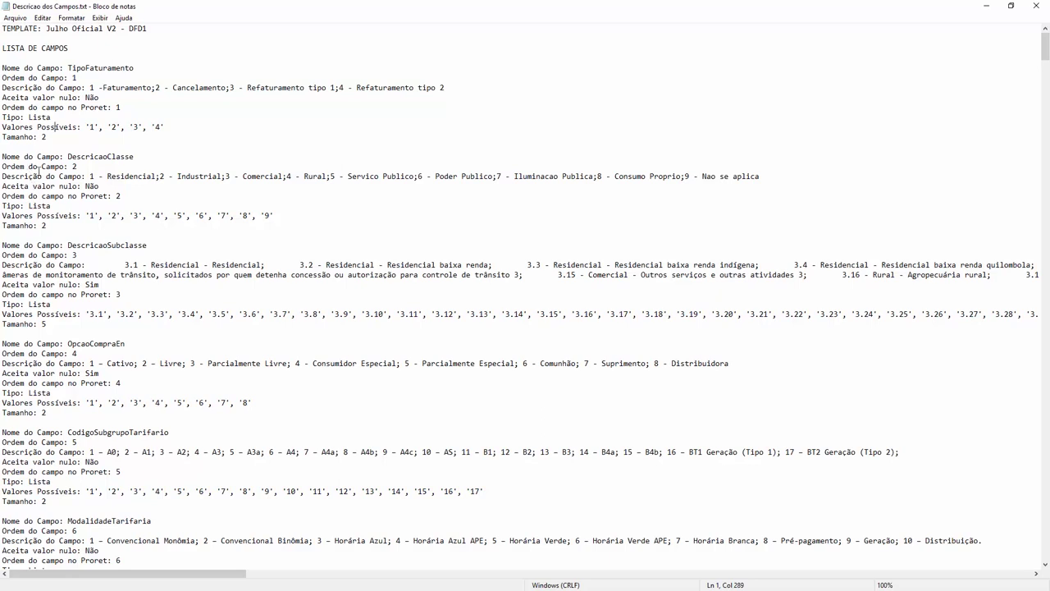
scroll(39, 166, "down", 6)
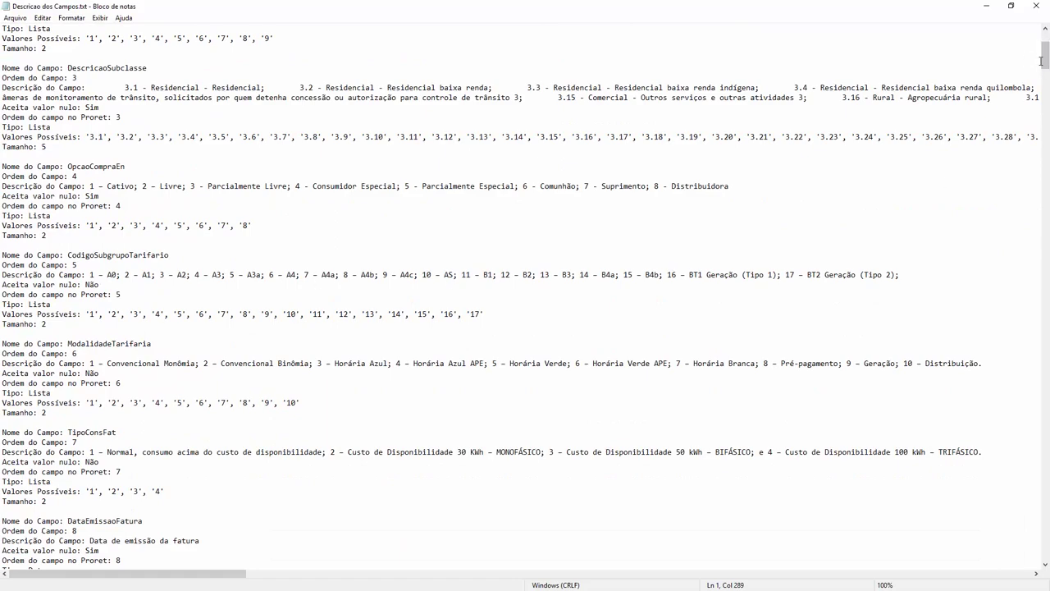
left_click_drag(1046, 63, 1045, 551)
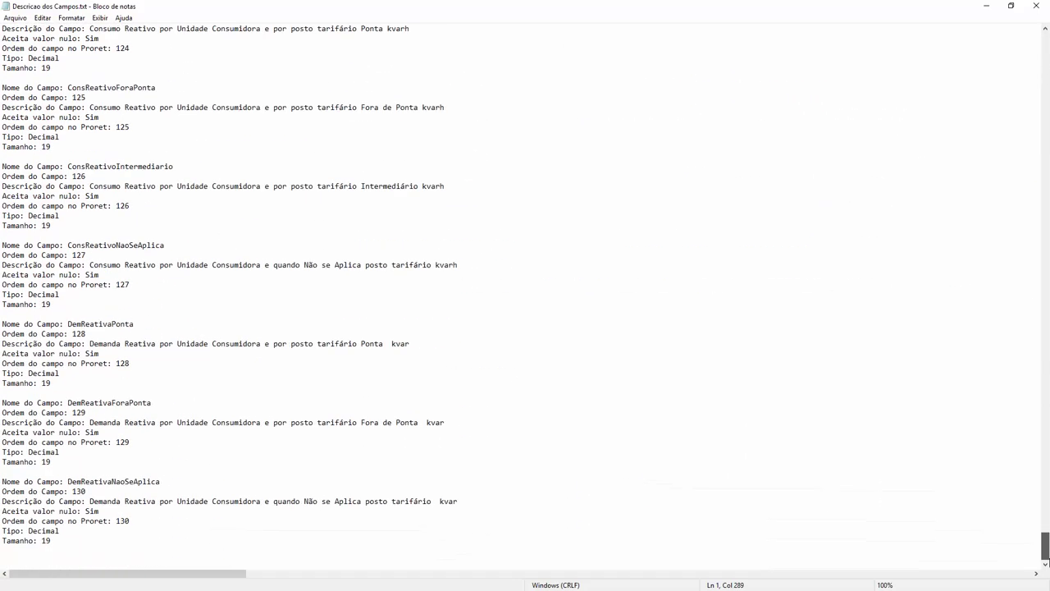
left_click(85, 491)
left_click_drag(85, 491, 3, 482)
left_click(4, 482)
left_click_drag(1045, 543, 1041, 37)
- Close Notepad and open Exemplo de Template.csv from Template.zip in Excel
left_click(1035, 5)
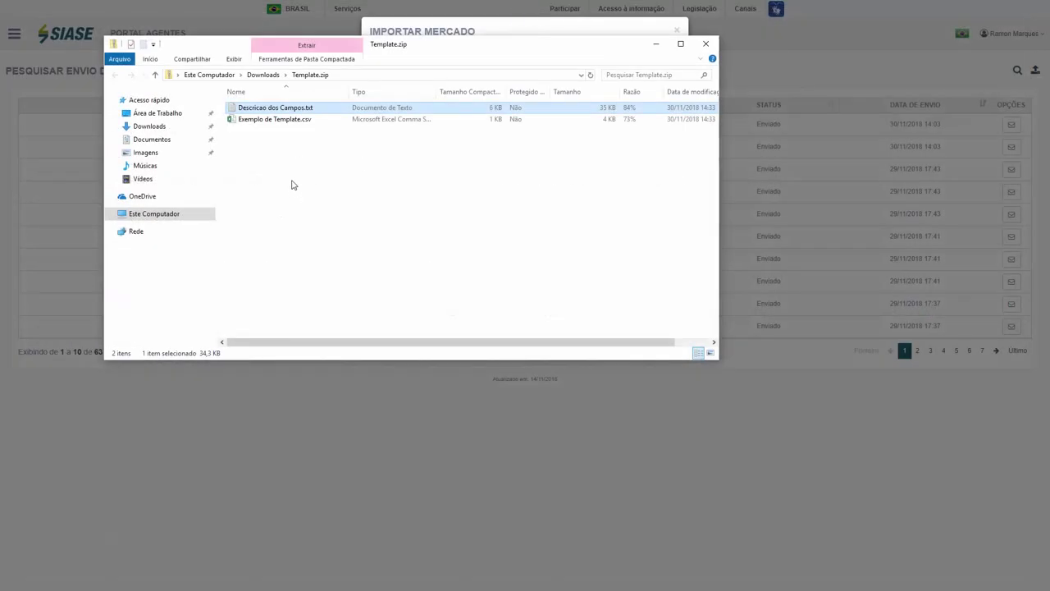
left_click(287, 125)
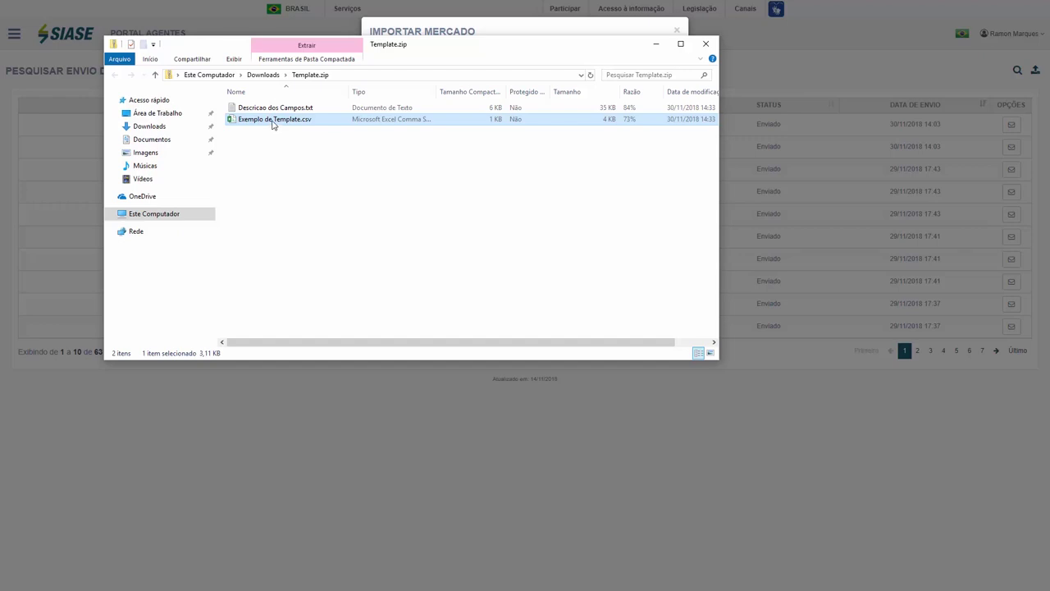
double_click(273, 120)
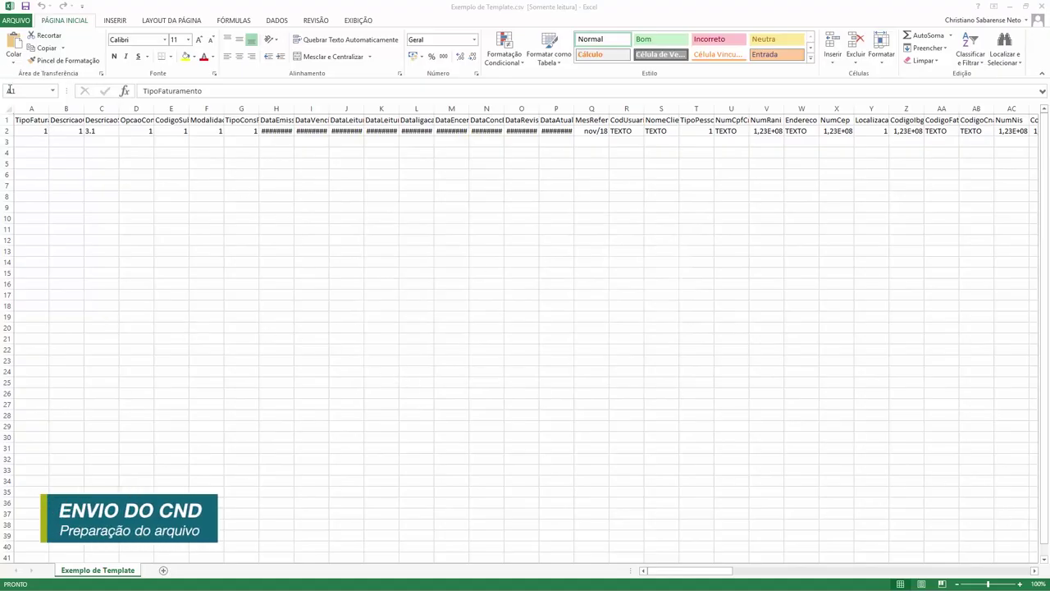
- Inspect the TipoFaturamento header in A1 and row-2 sample values through F2
left_click(33, 119)
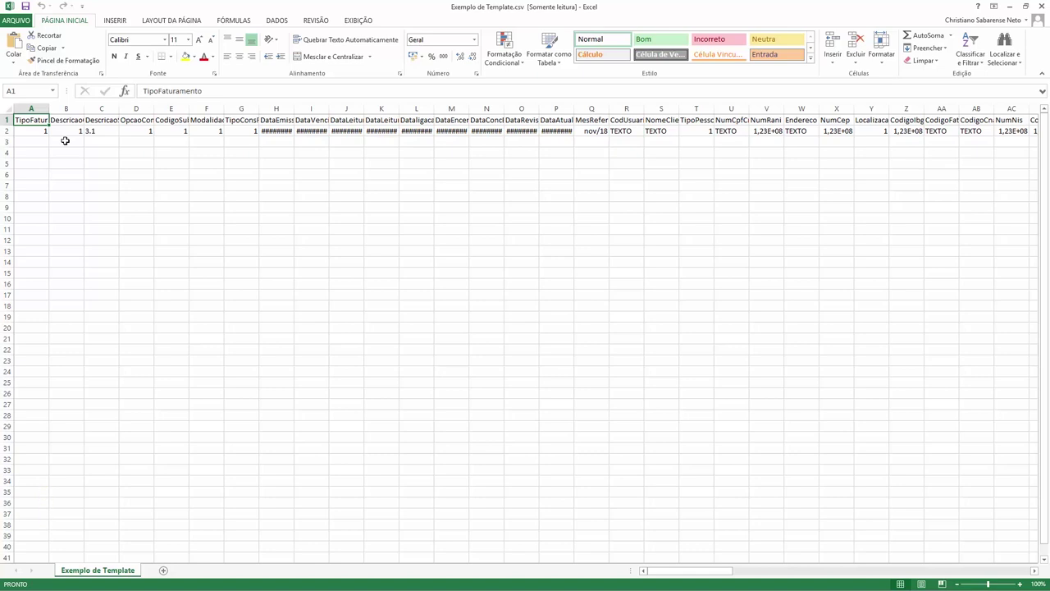
left_click(27, 131)
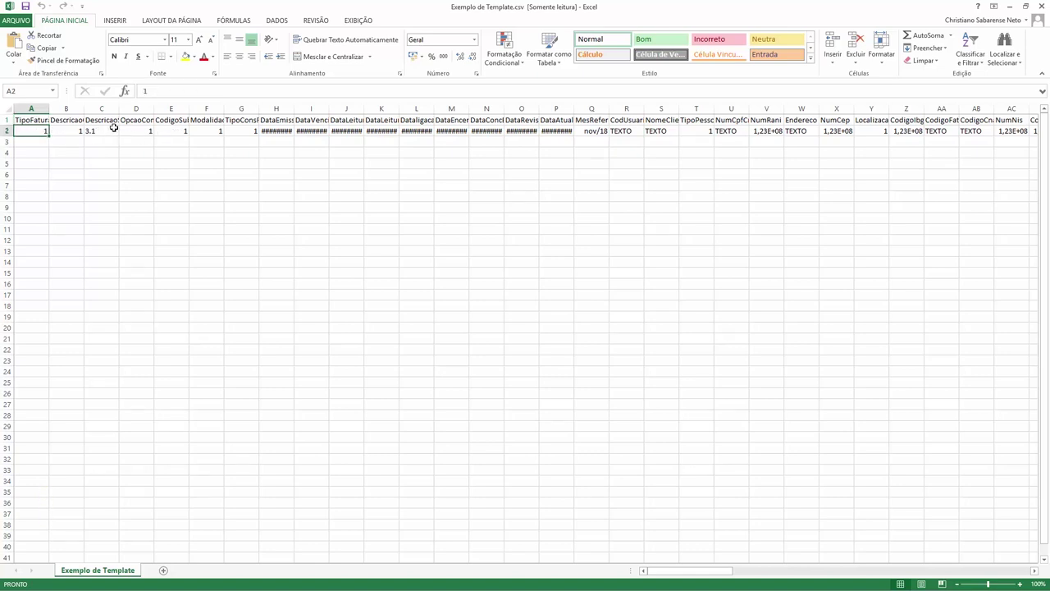
left_click(134, 129)
left_click(171, 130)
left_click(195, 131)
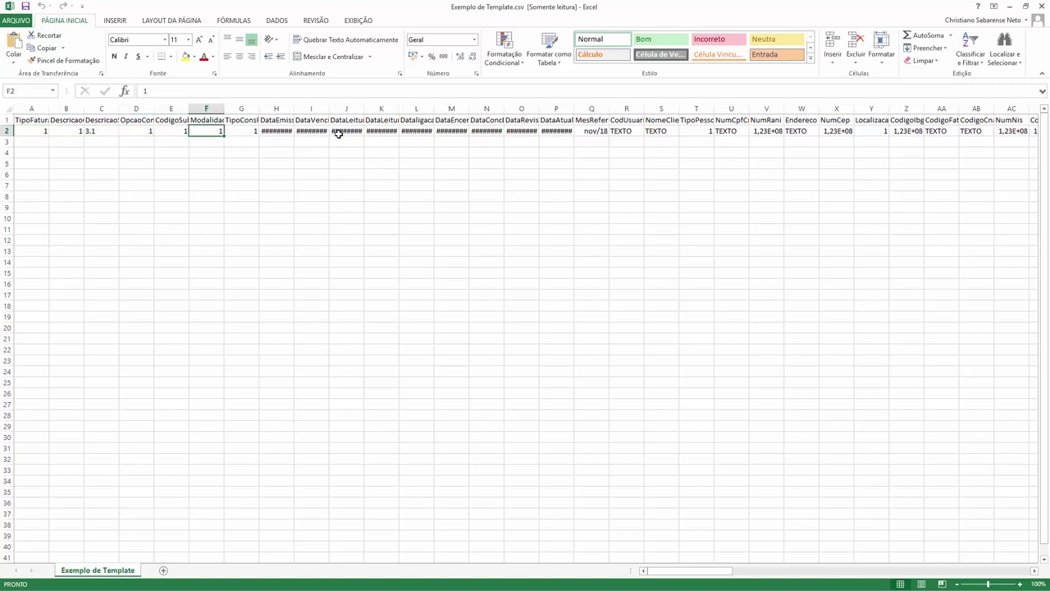
- Inspect the MesReferencia header in Q1 and row-2 values through U2, then close Excel
left_click(578, 122)
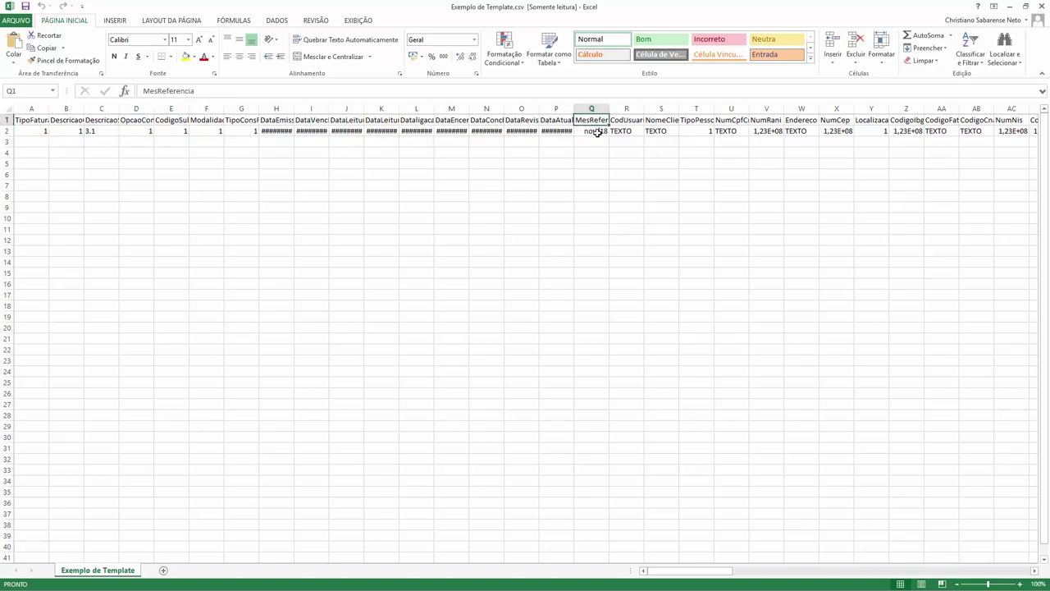
left_click(598, 132)
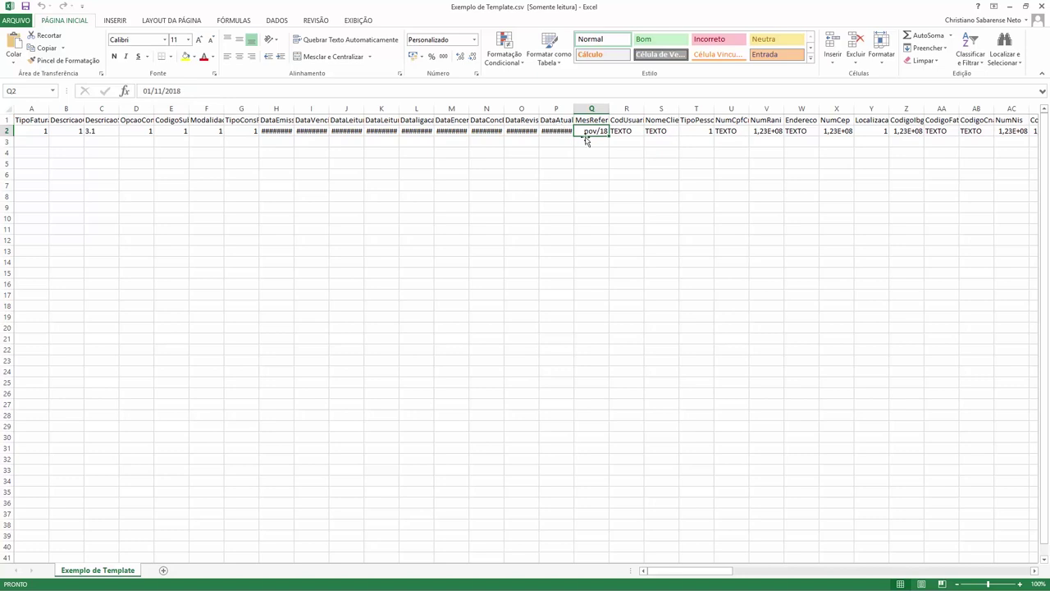
left_click(621, 132)
left_click(661, 131)
left_click(726, 130)
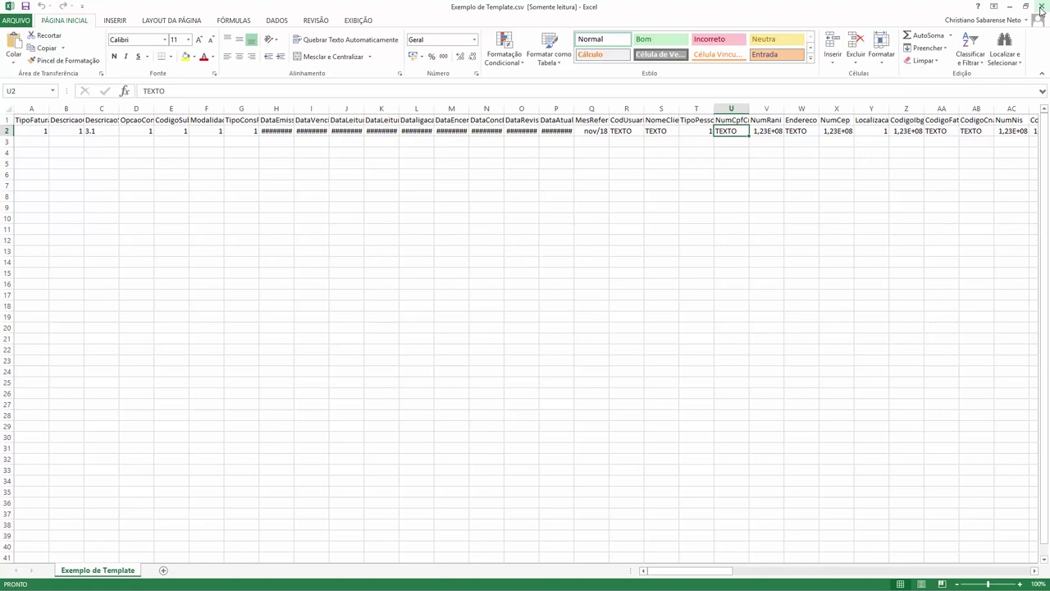
left_click(1041, 7)
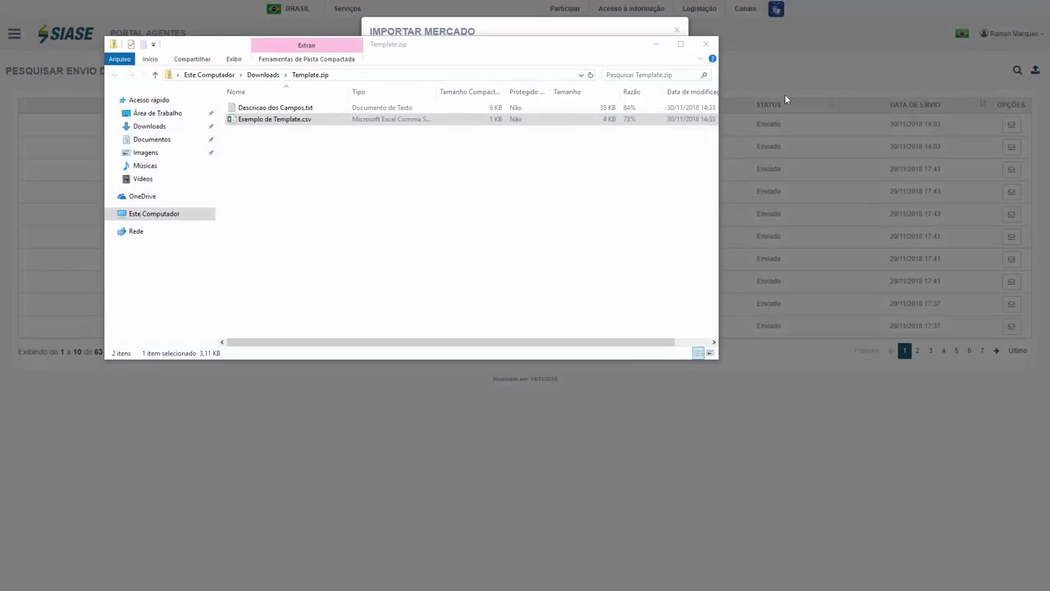
- Close Template.zip, widen the Nome column, and open axx_market-100_records.csv in Notepad
left_click(703, 45)
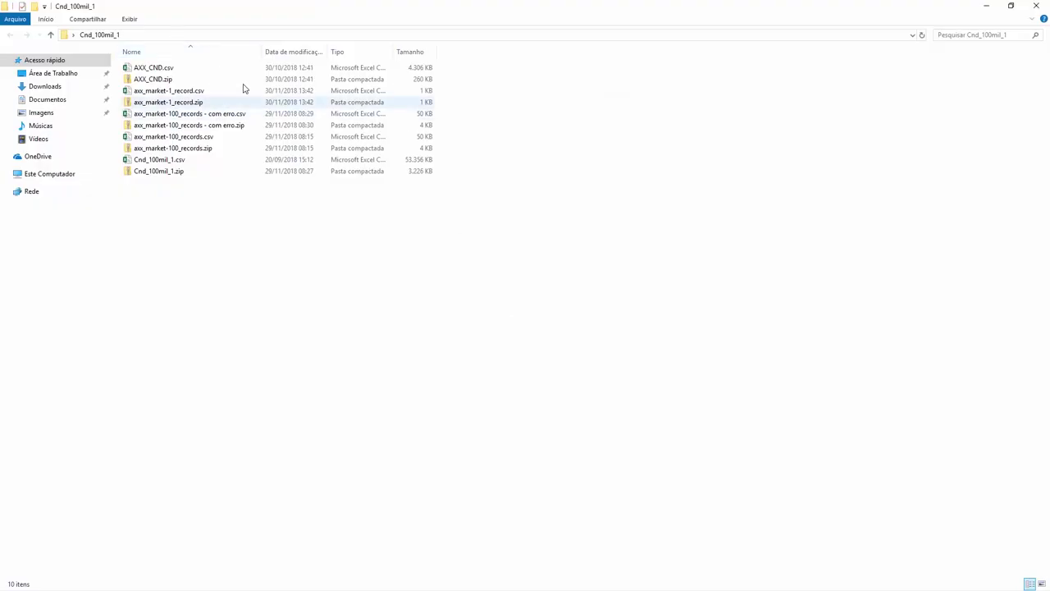
left_click_drag(264, 52, 334, 51)
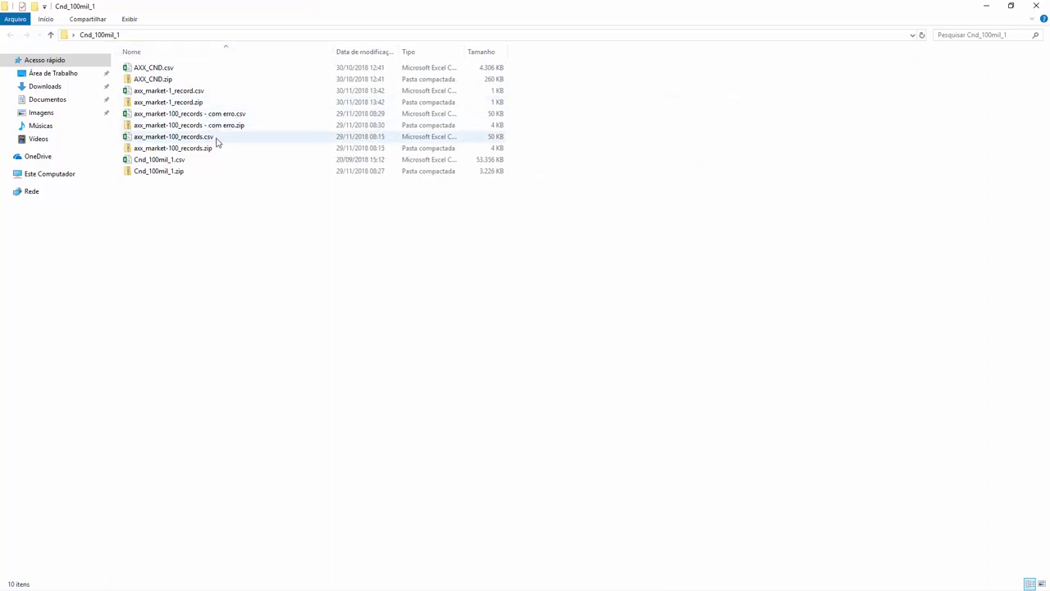
left_click(208, 140)
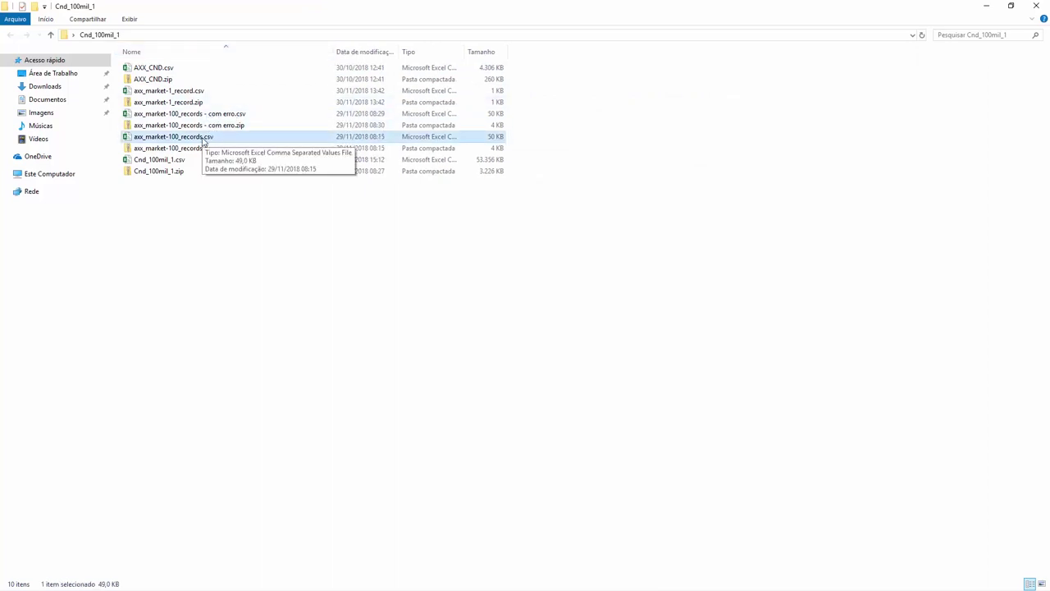
right_click(202, 141)
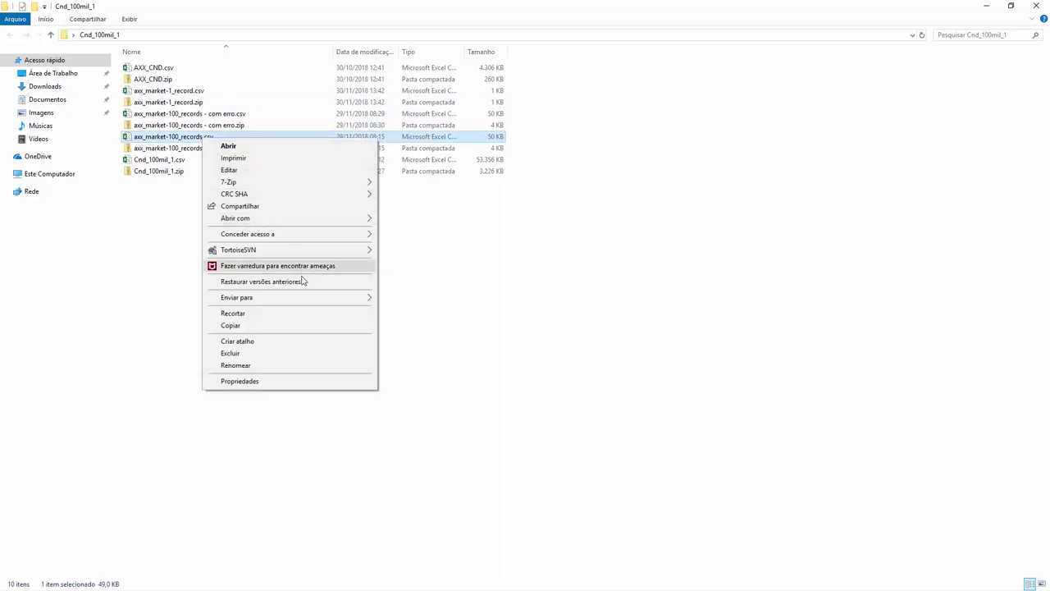
mouse_move(298, 220)
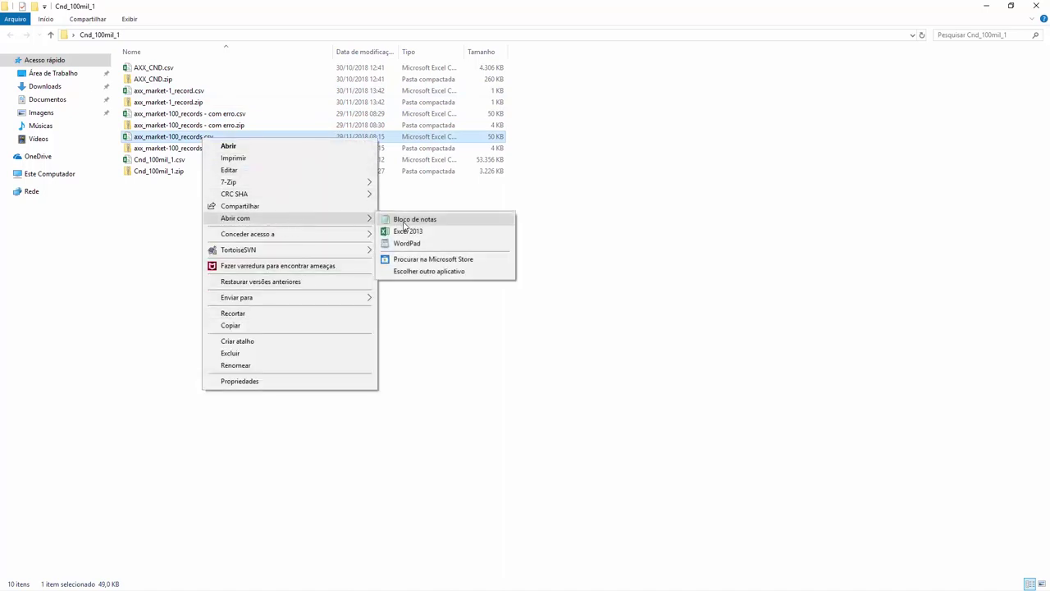
left_click(419, 220)
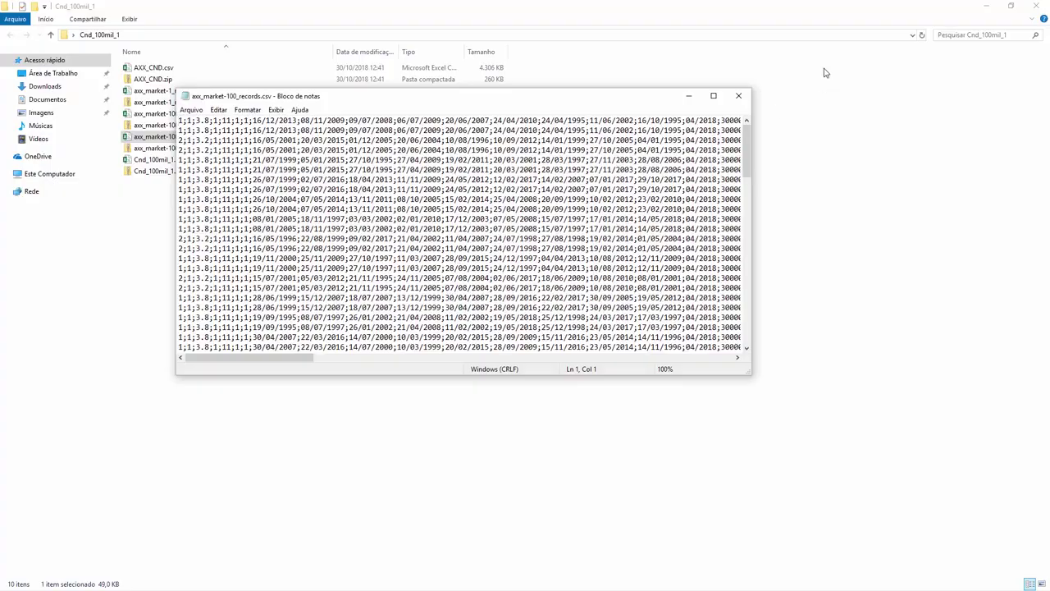
- View the csv text maximized, close Notepad, and minimize File Explorer
left_click(715, 96)
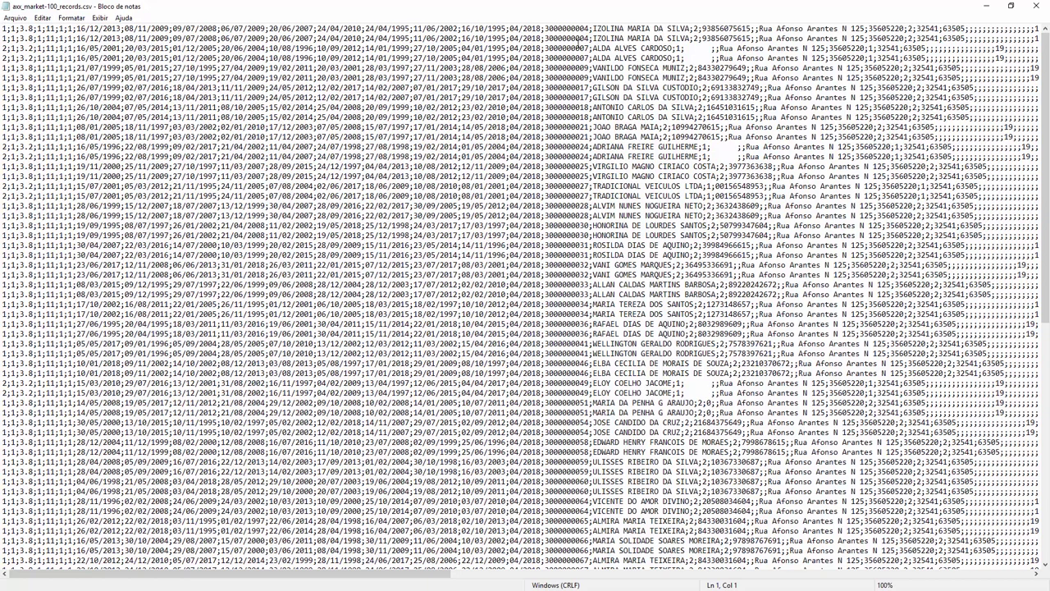
left_click(1035, 6)
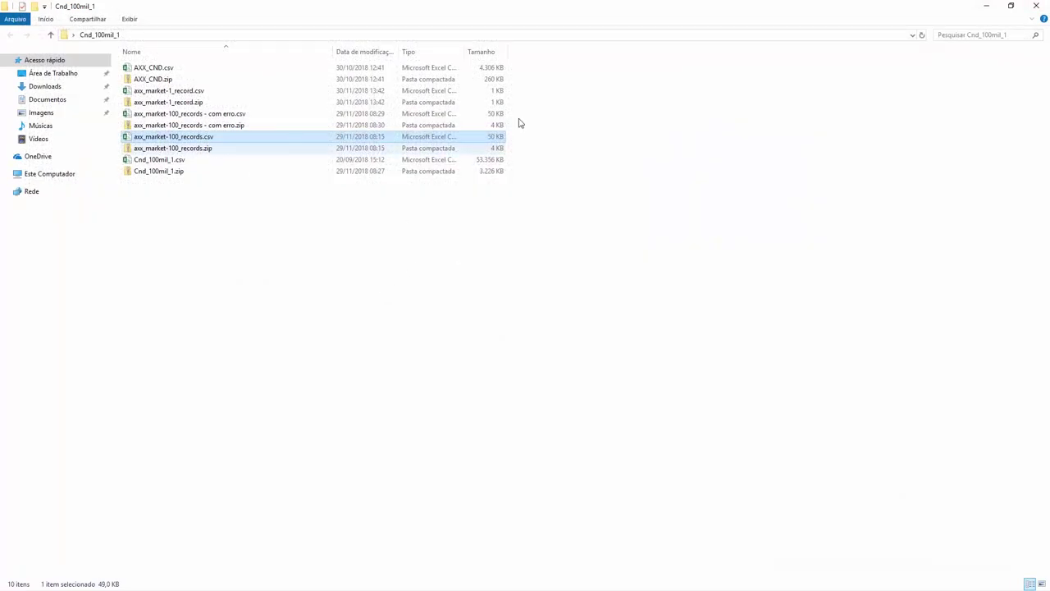
left_click(986, 7)
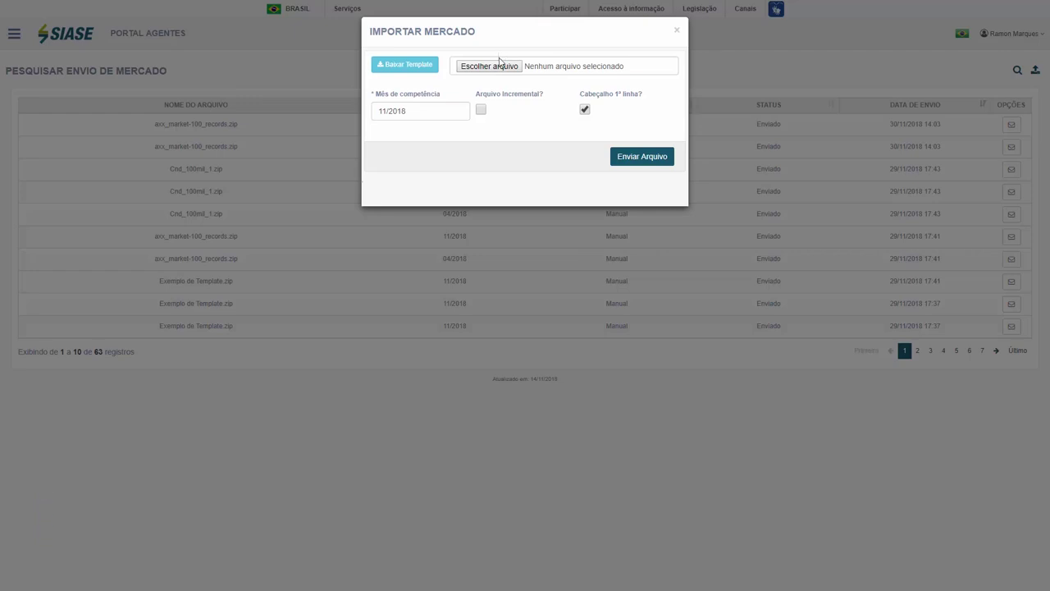
- Pick axx_market-100_records.zip from Desktop > Cnd_100mil_1 as the upload file
left_click(493, 66)
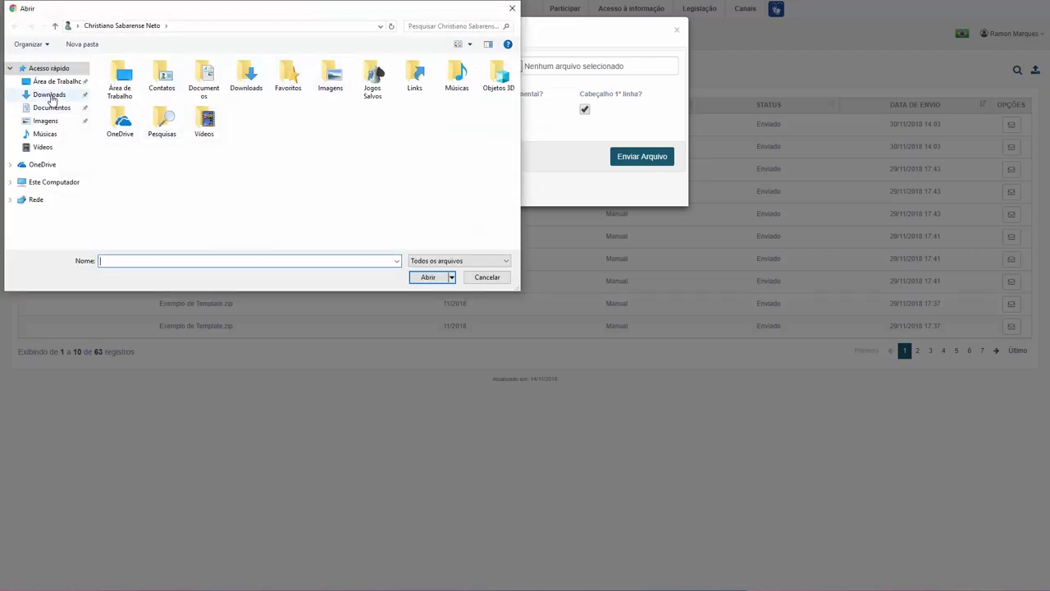
left_click(41, 82)
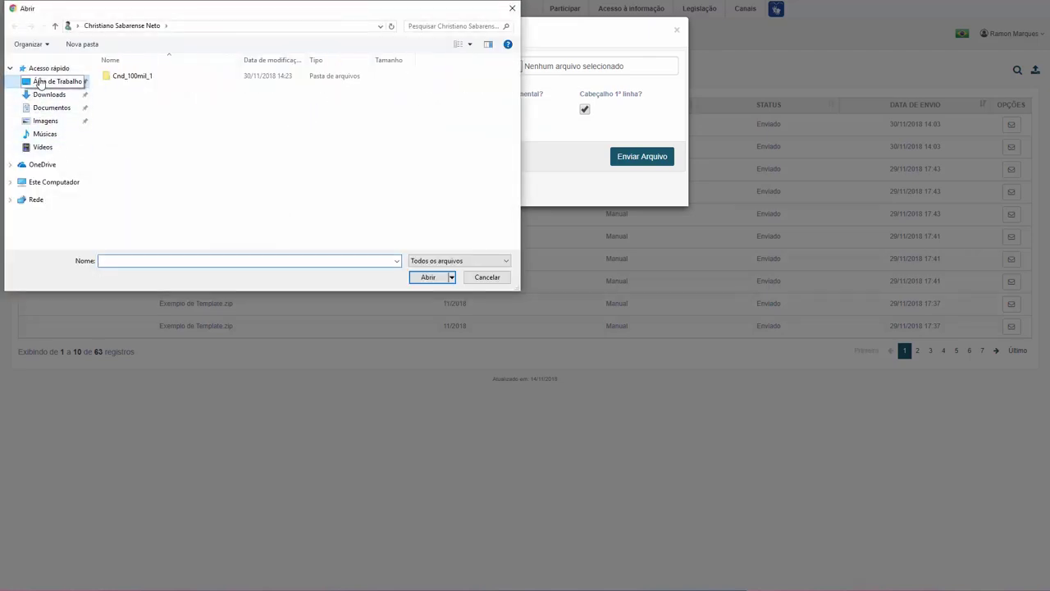
double_click(124, 78)
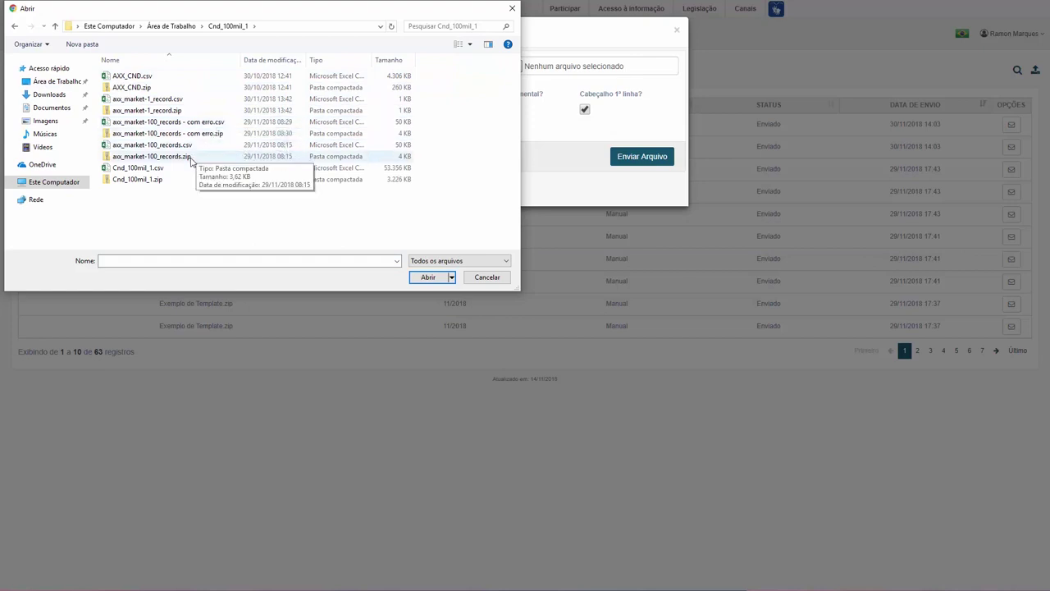
left_click(182, 158)
double_click(179, 158)
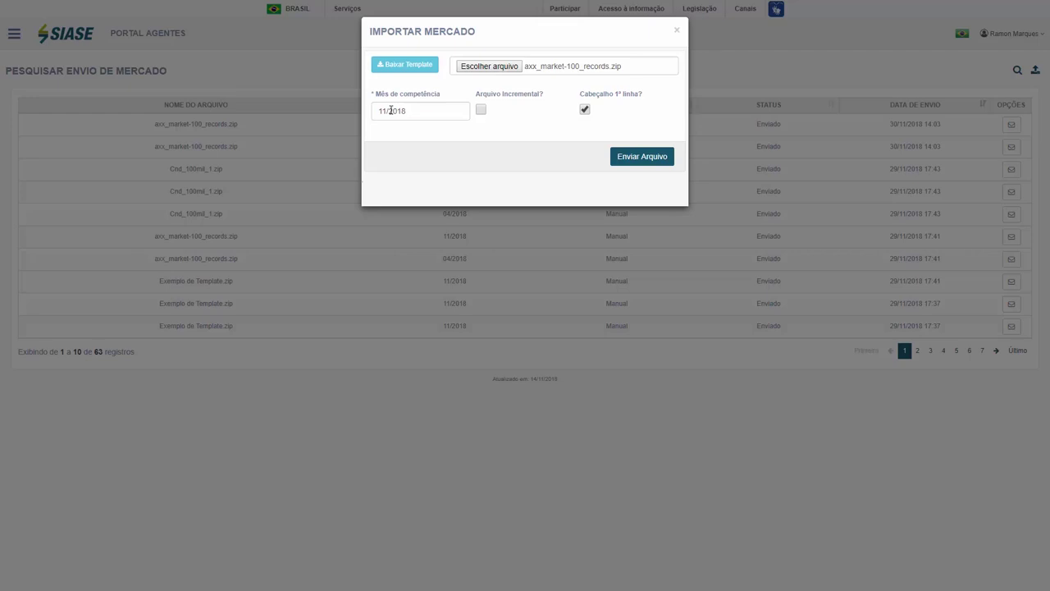
- Set competence to Abril 2018, untick Cabeçalho 1ª linha, and send the file
left_click(391, 110)
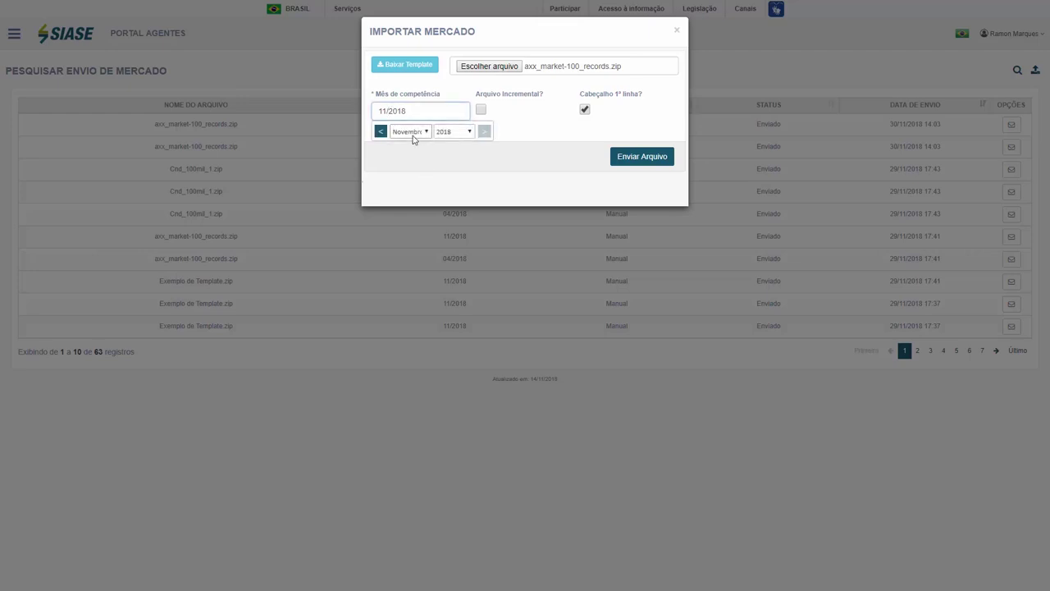
left_click(417, 133)
left_click(420, 171)
left_click(522, 146)
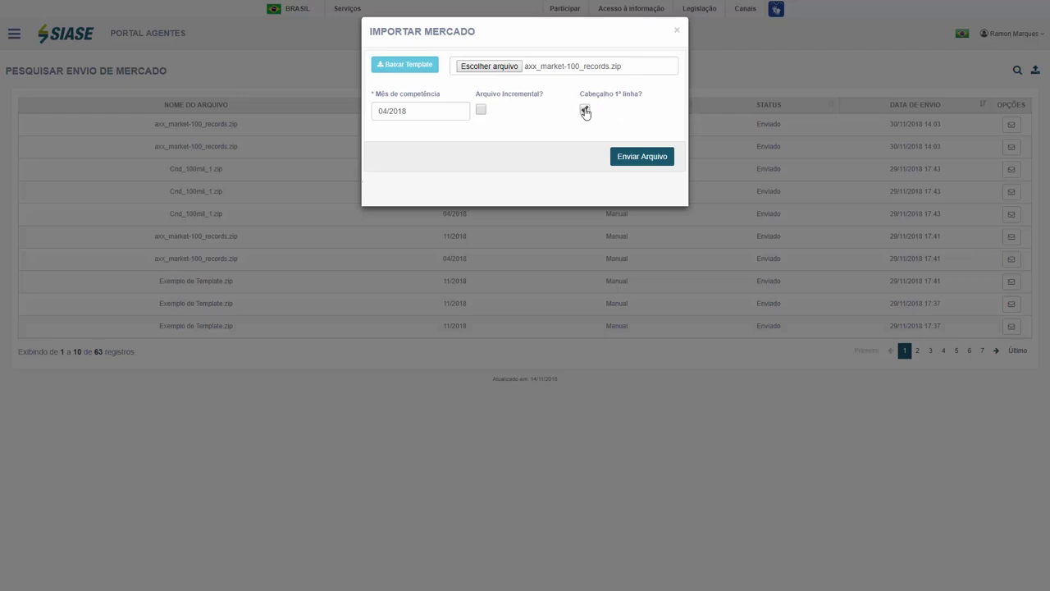
left_click(585, 111)
left_click(637, 157)
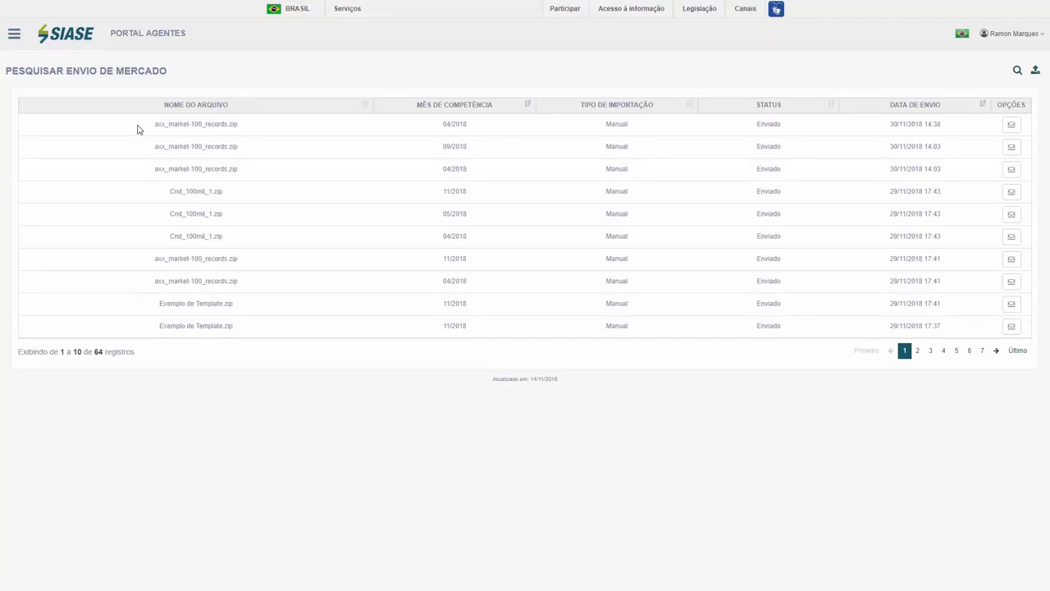
- Highlight the new 04/2018 Enviado row, then reopen the market import form
left_click_drag(138, 127, 951, 134)
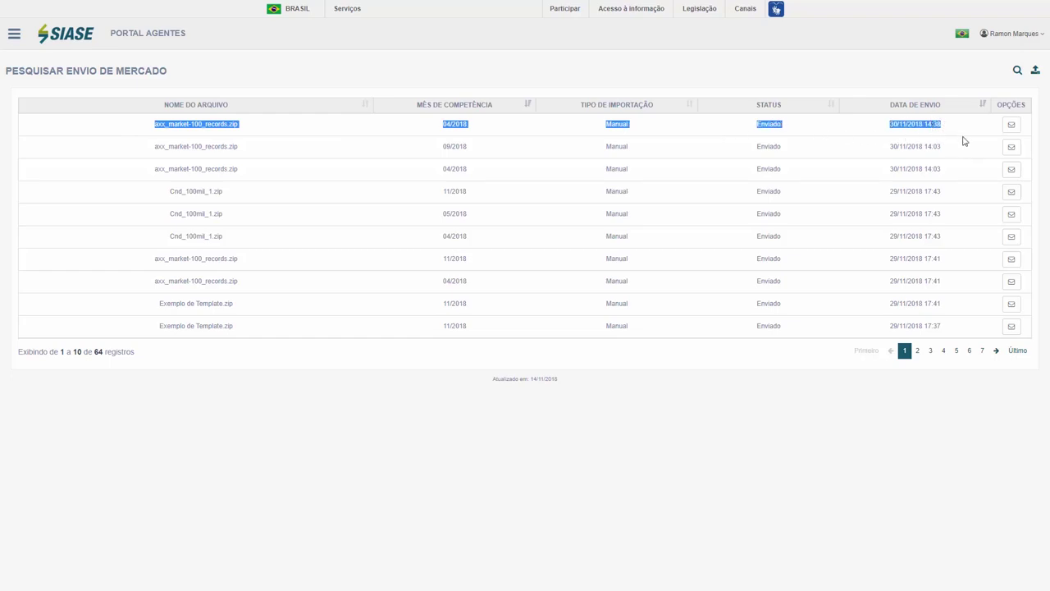
left_click(769, 123)
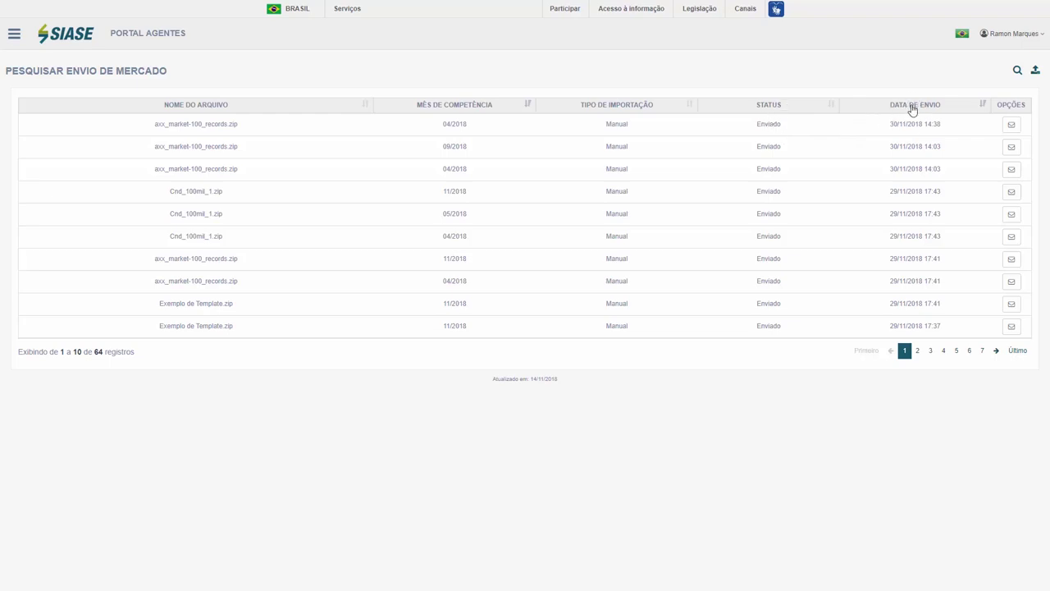
left_click(1035, 72)
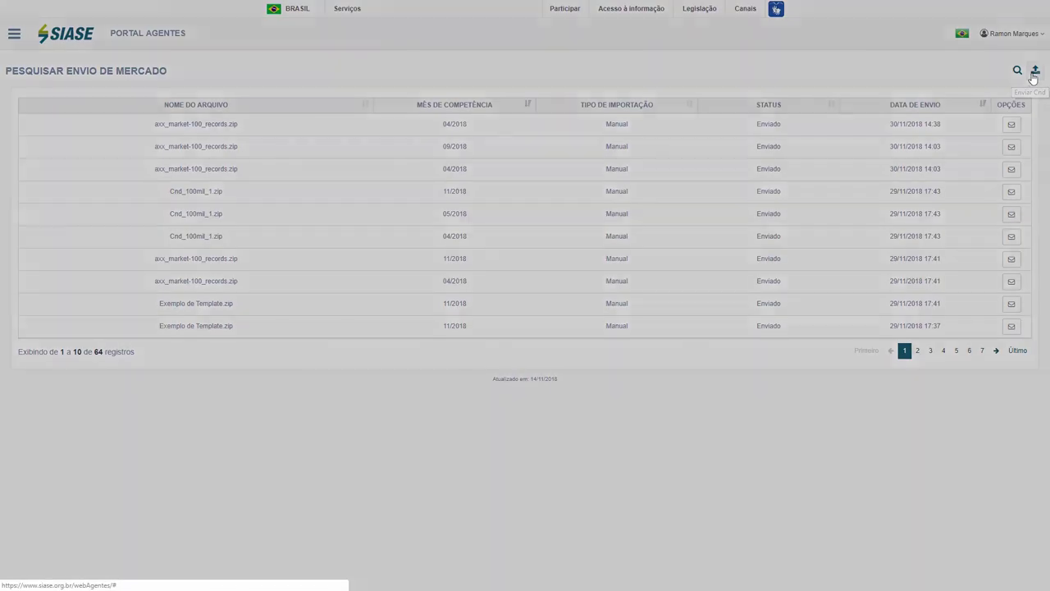
- Send the com erro zip for Maio 2018 without header row, then download its error Log.txt
left_click(465, 67)
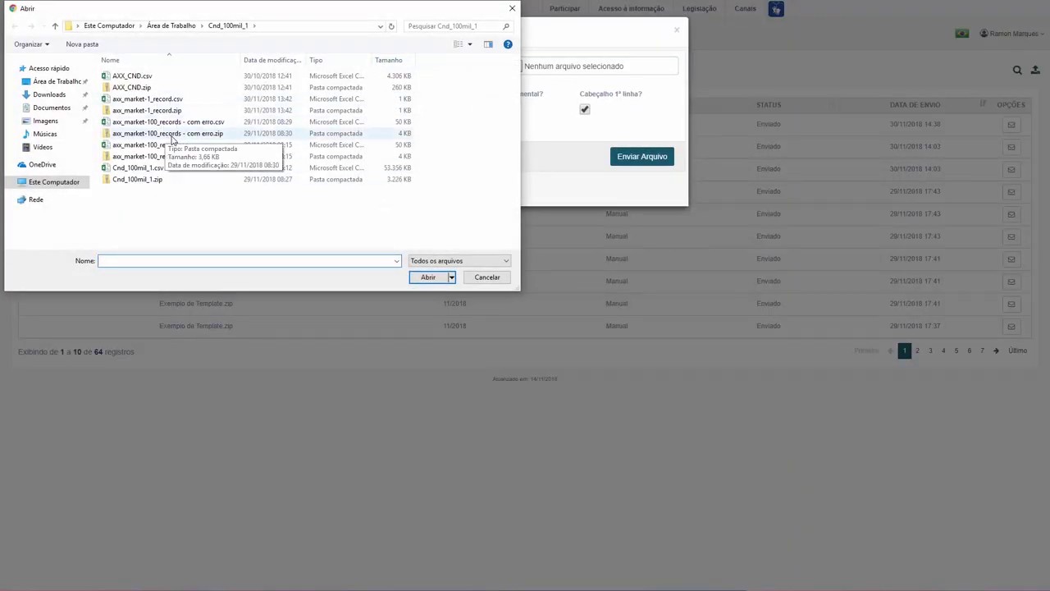
double_click(167, 133)
left_click(447, 108)
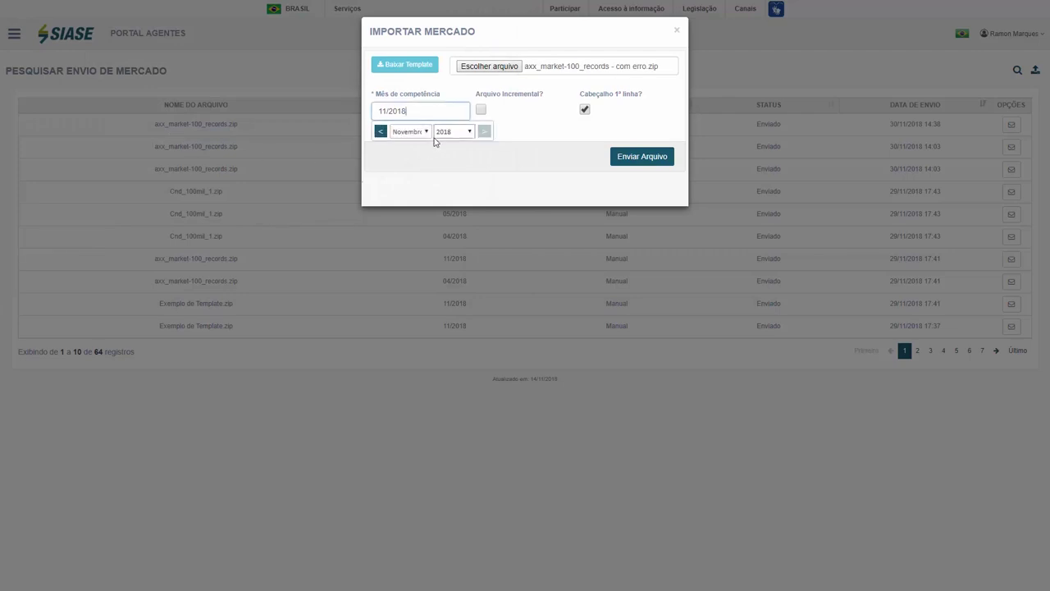
left_click(420, 133)
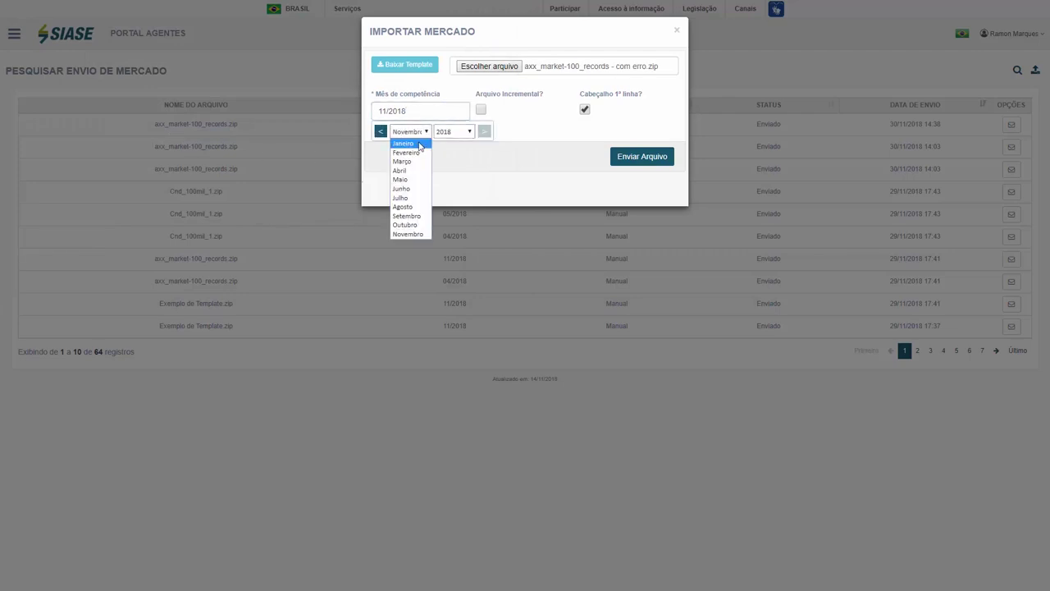
left_click(401, 178)
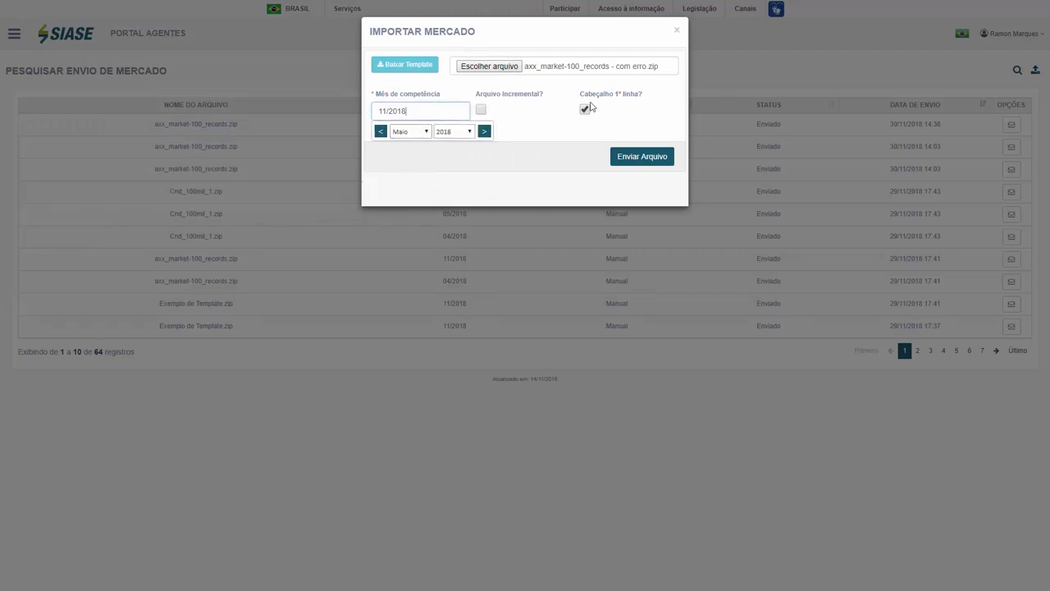
left_click(586, 108)
left_click(627, 158)
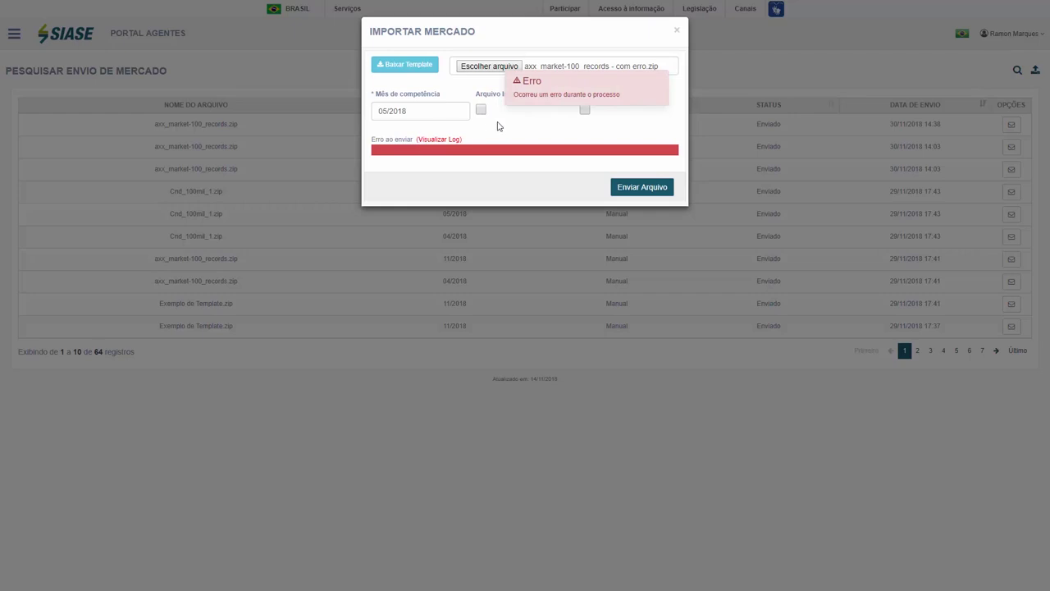
left_click(435, 140)
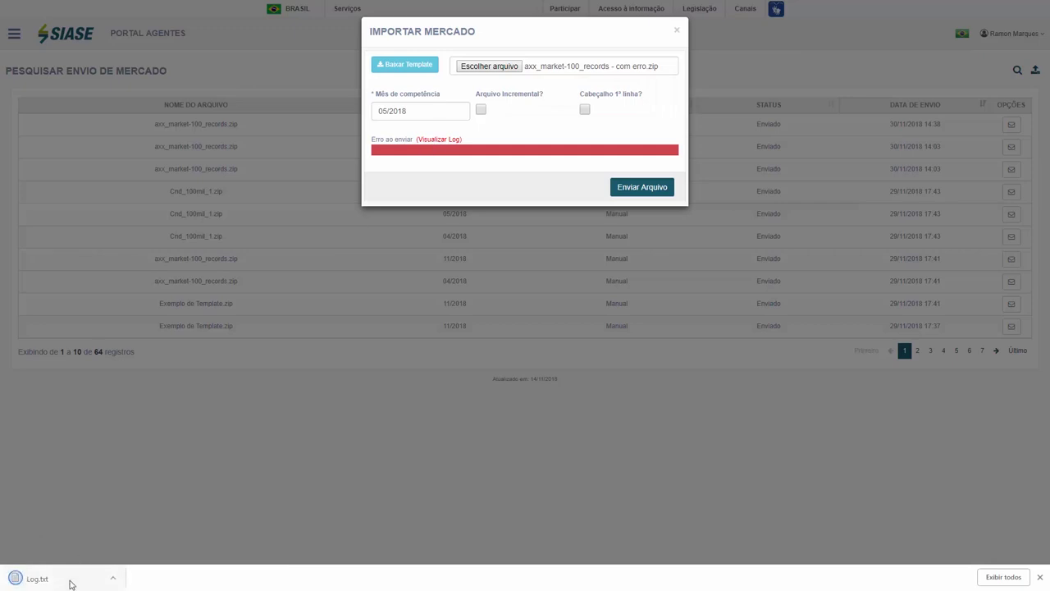
- Review Log.txt's invalid date at line 4, column 17, then close Notepad and the import form
left_click(69, 581)
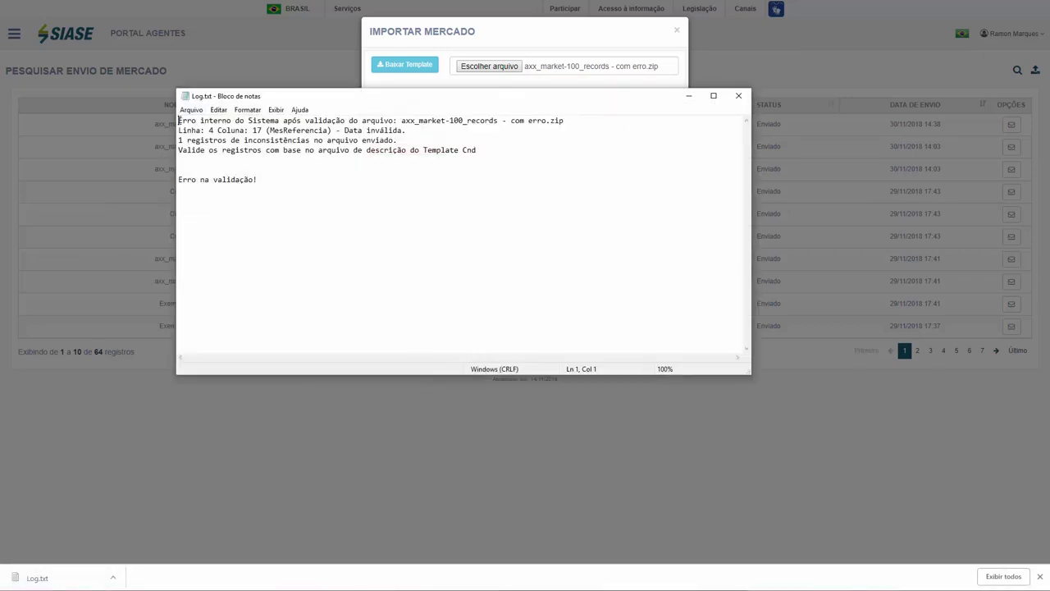
left_click_drag(179, 121, 568, 123)
left_click(310, 156)
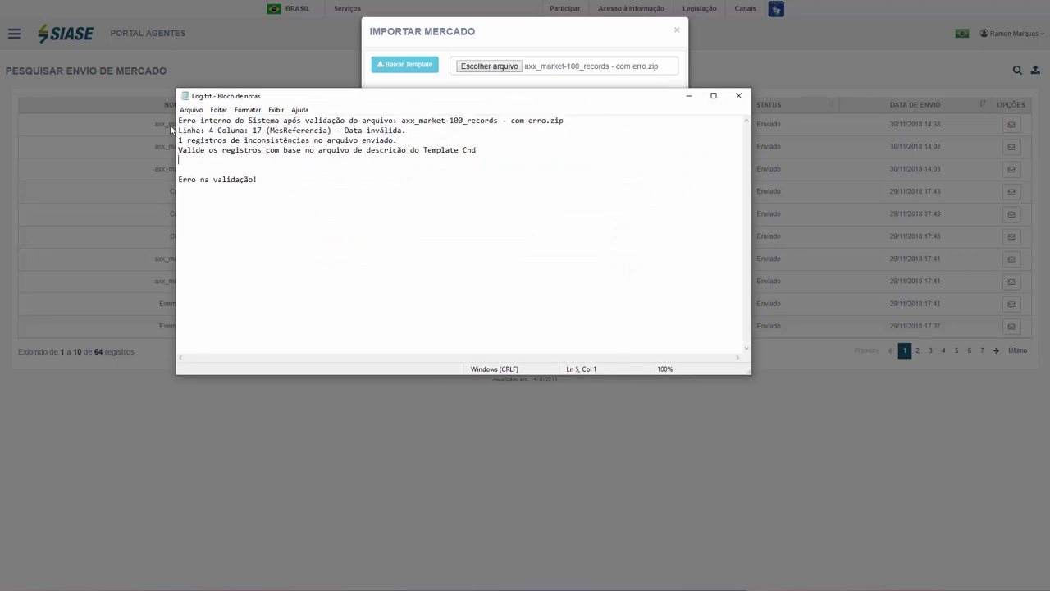
left_click_drag(179, 130, 403, 129)
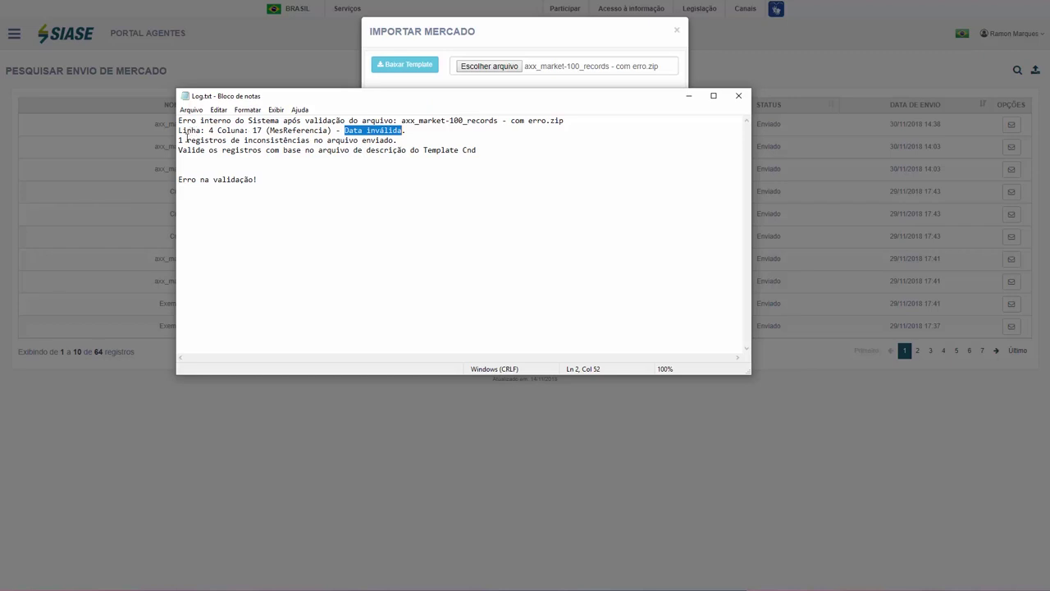
left_click_drag(181, 140, 278, 140)
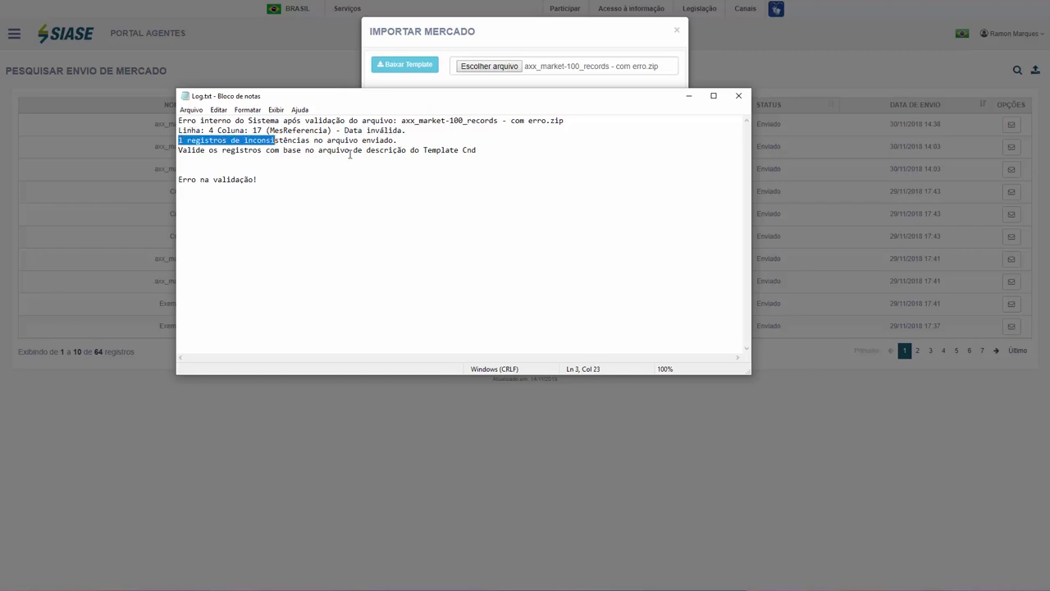
left_click(350, 151)
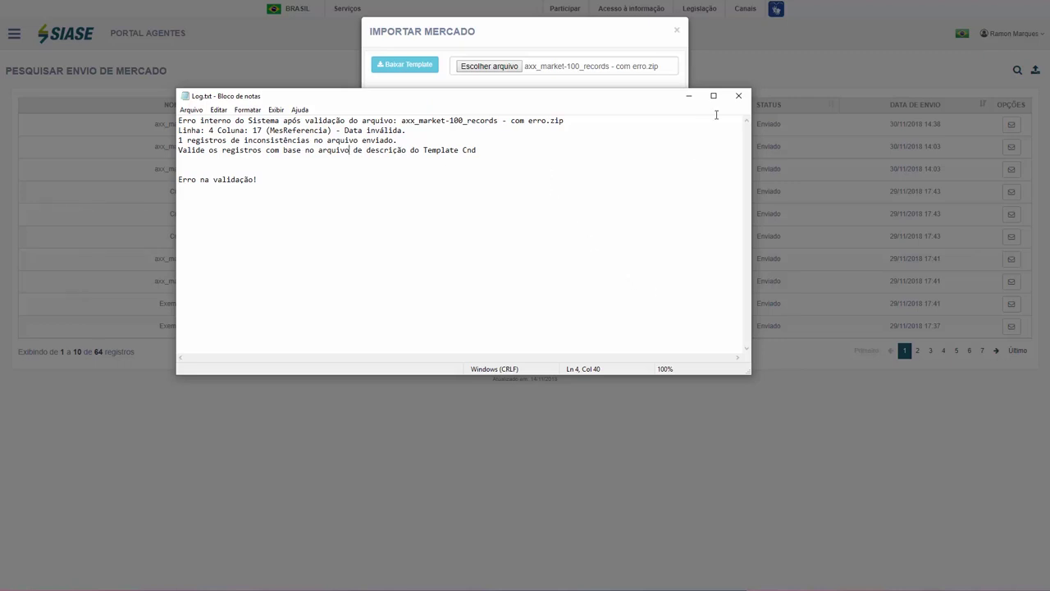
left_click(739, 95)
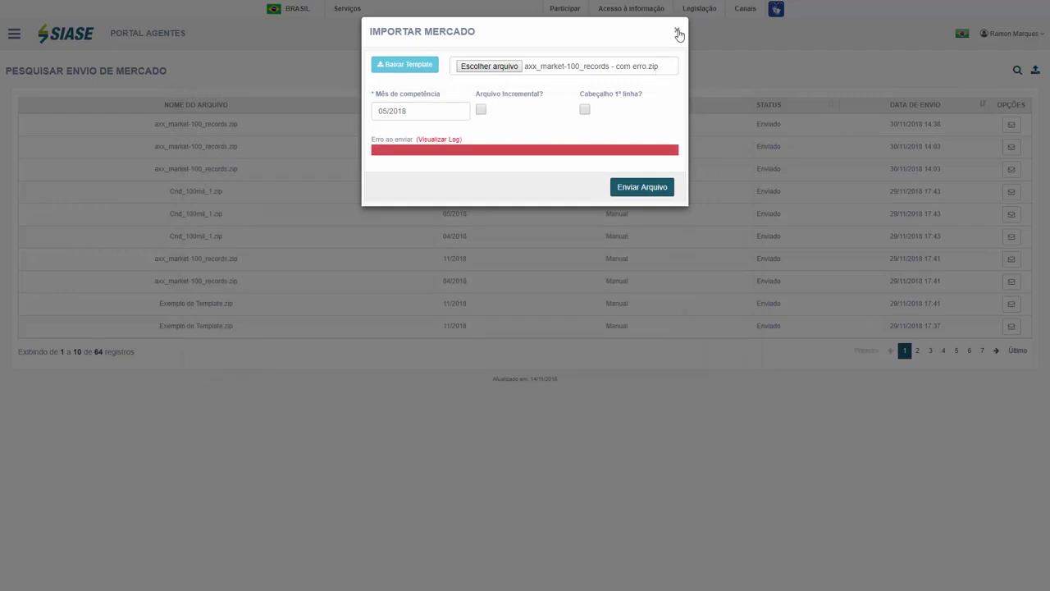
left_click(680, 32)
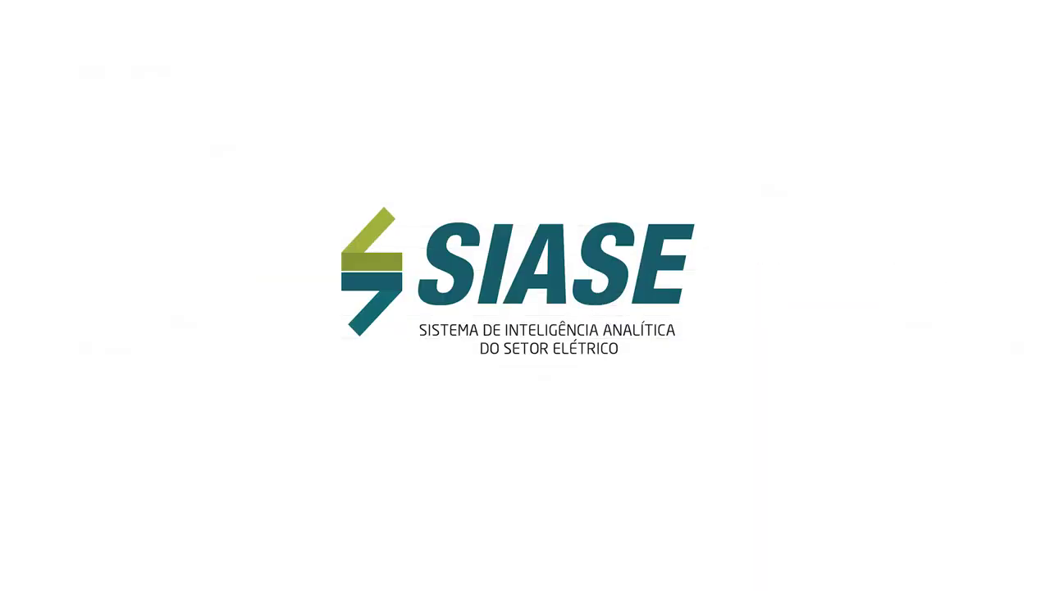